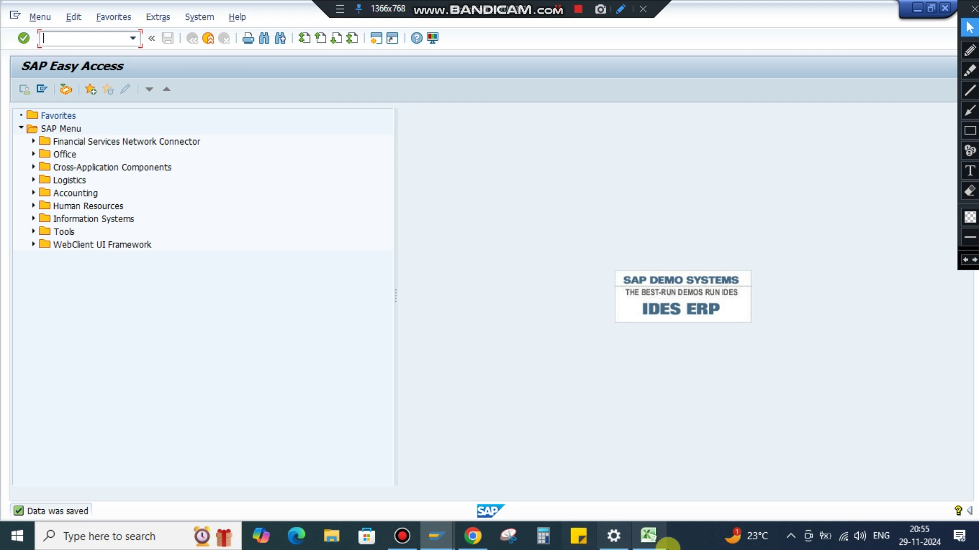
Switch to the Excel workbook and review the SAP MM configuration list, highlighting row 16 for OMSY and row 17 for OMS2
click(649, 536)
scroll(390, 395, up, 3)
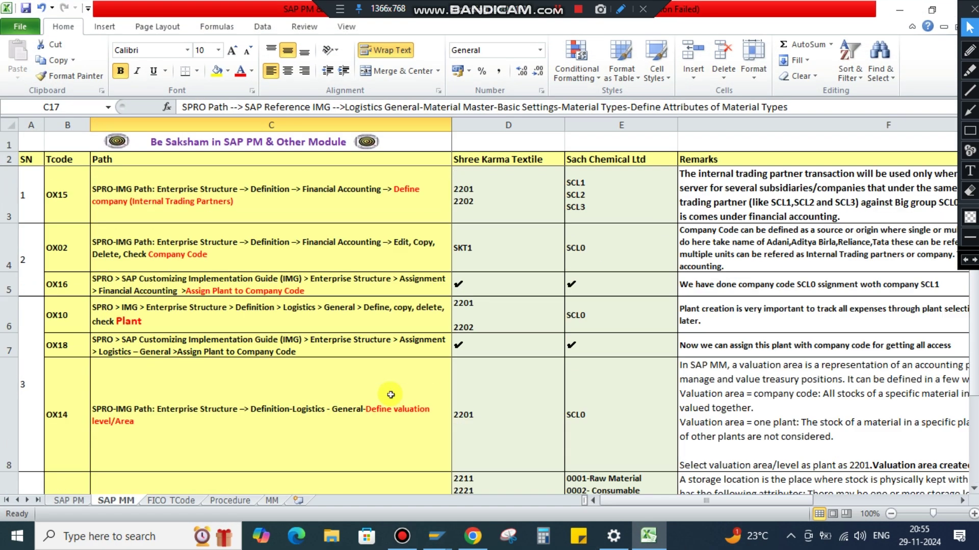
scroll(391, 395, down, 3)
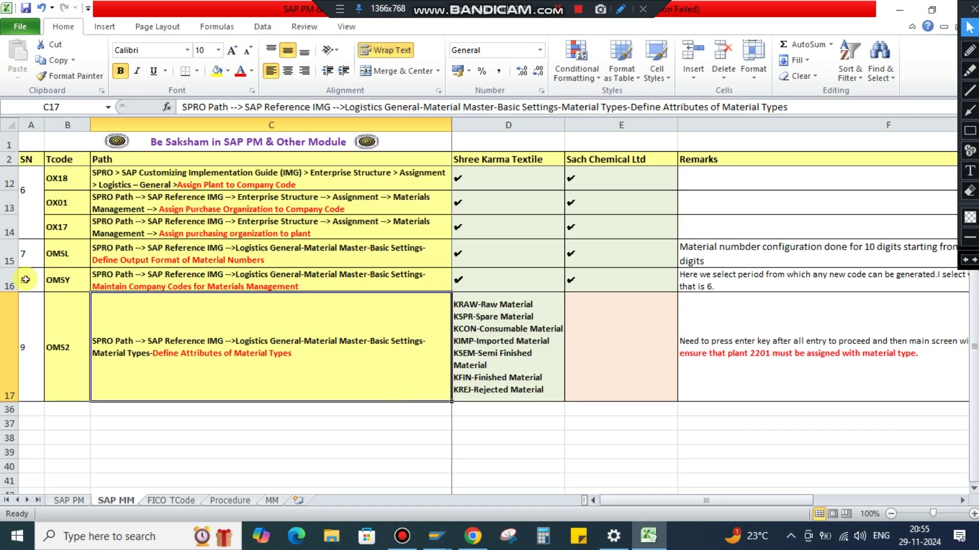
click(5, 280)
scroll(298, 341, up, 3)
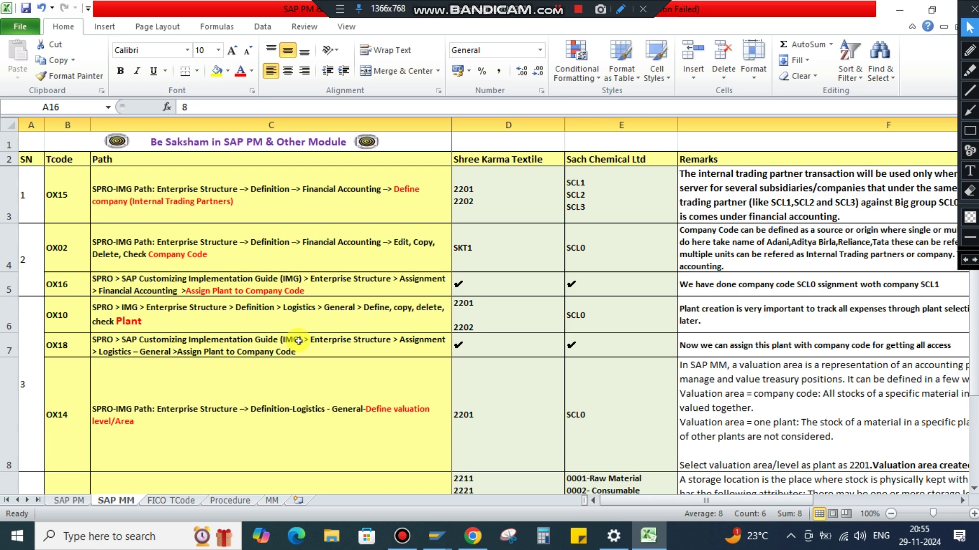
scroll(299, 341, down, 3)
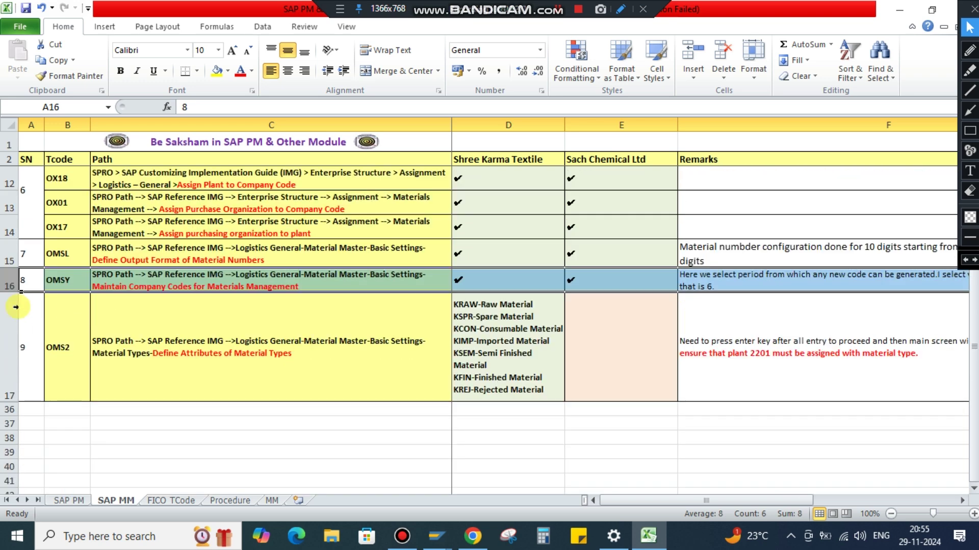
click(3, 323)
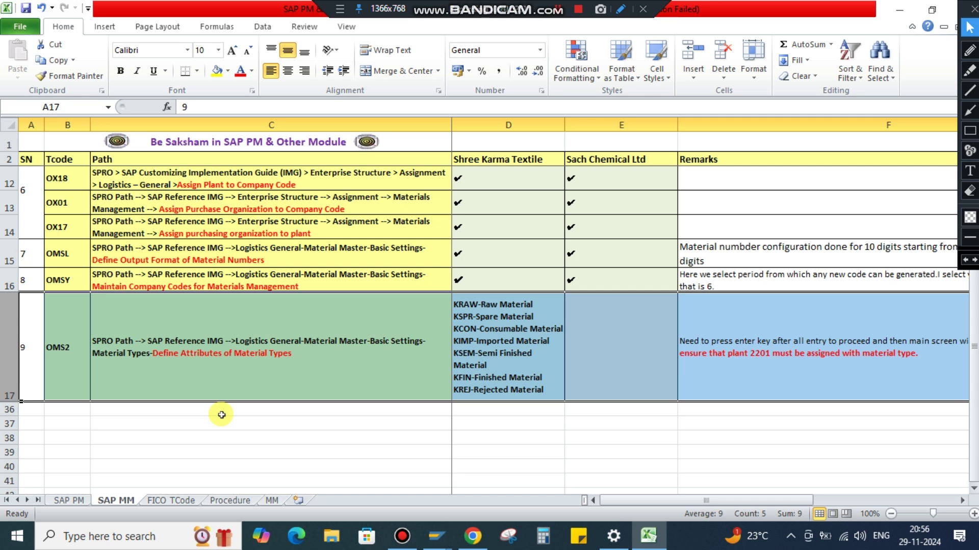
Review the Shree Karma Textile and Sach Chemical Ltd columns to compare which configuration entries each company has
click(506, 159)
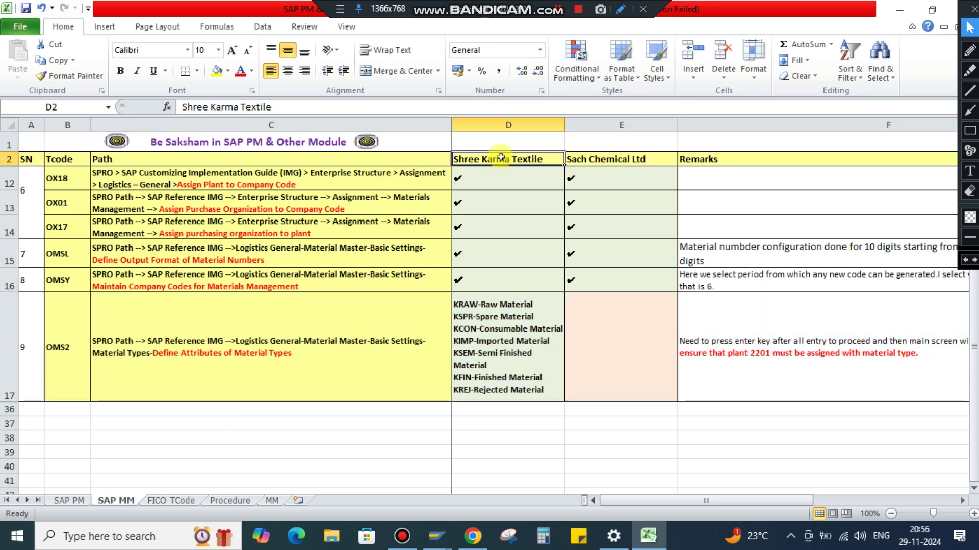
click(507, 125)
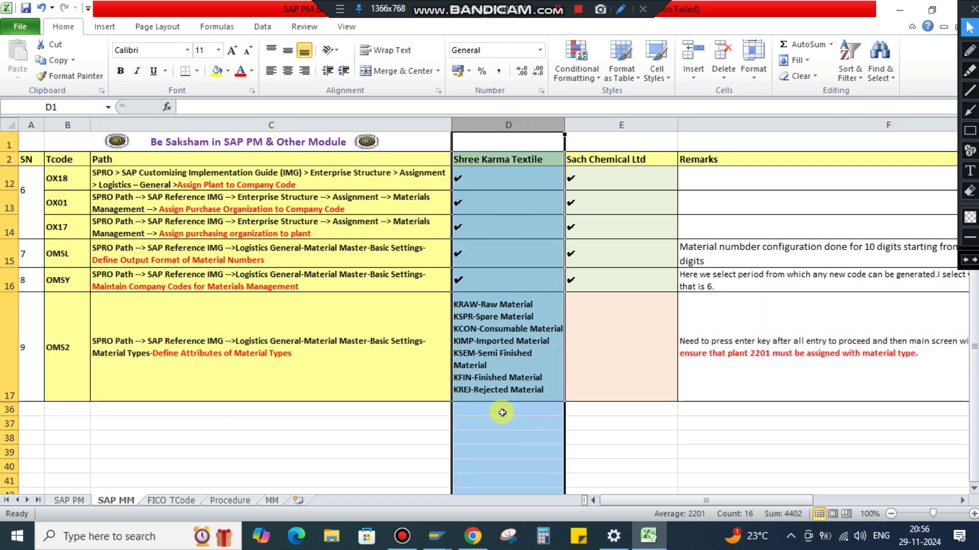
click(611, 159)
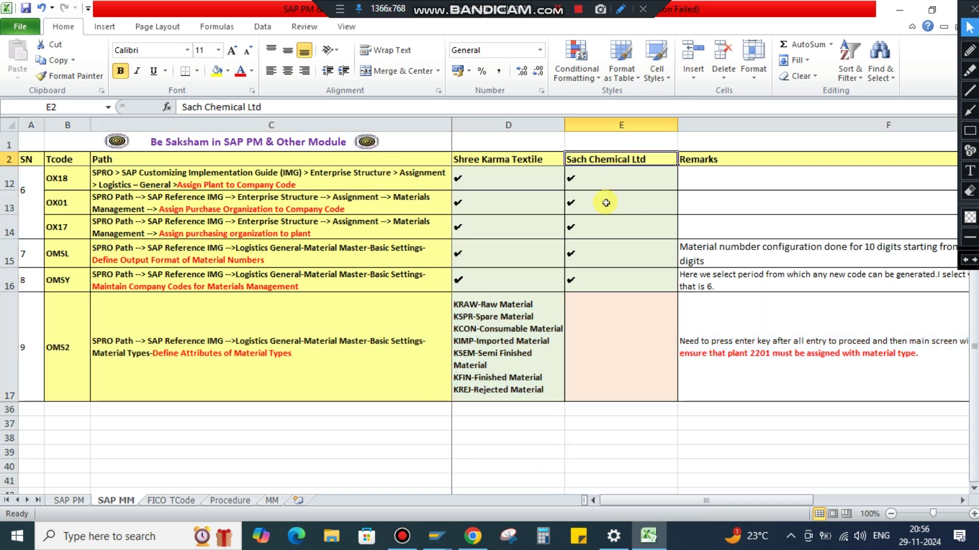
click(602, 126)
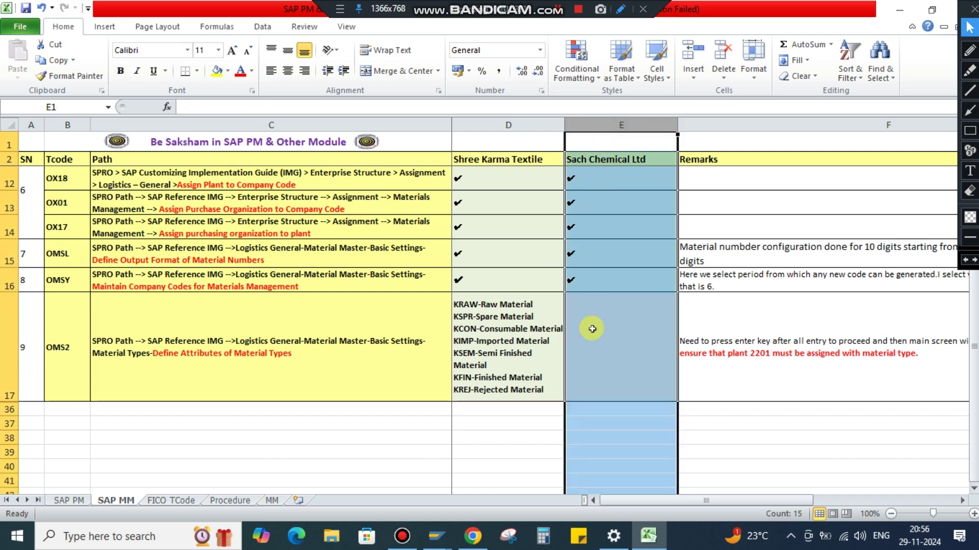
scroll(580, 343, up, 3)
scroll(580, 343, down, 3)
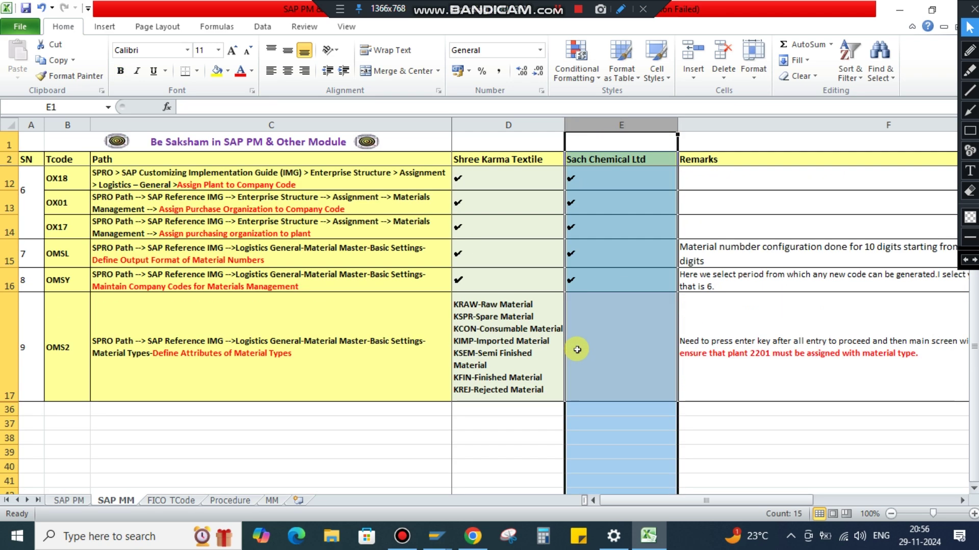
Review the OMS2 transaction code and the SPRO path for Define Attributes of Material Types in row 17
click(285, 379)
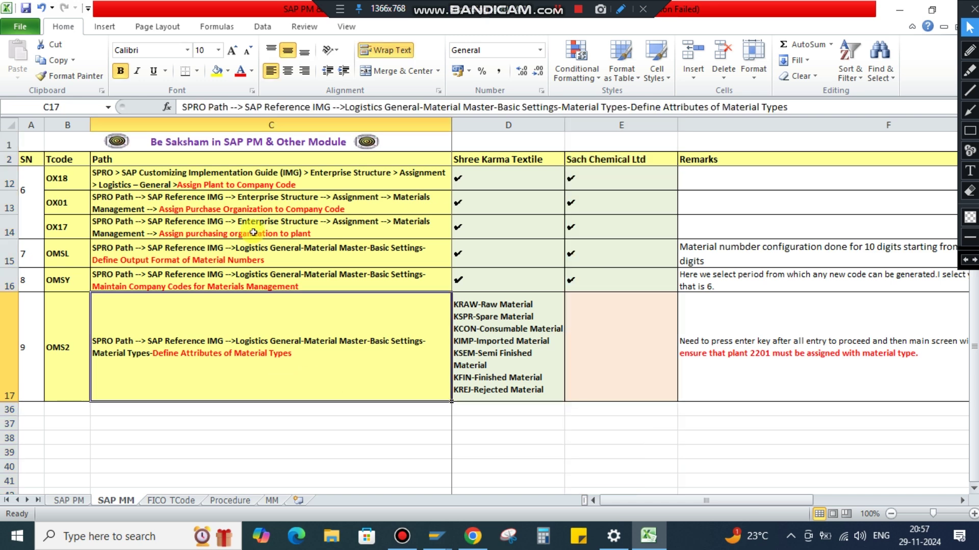
click(67, 125)
click(55, 339)
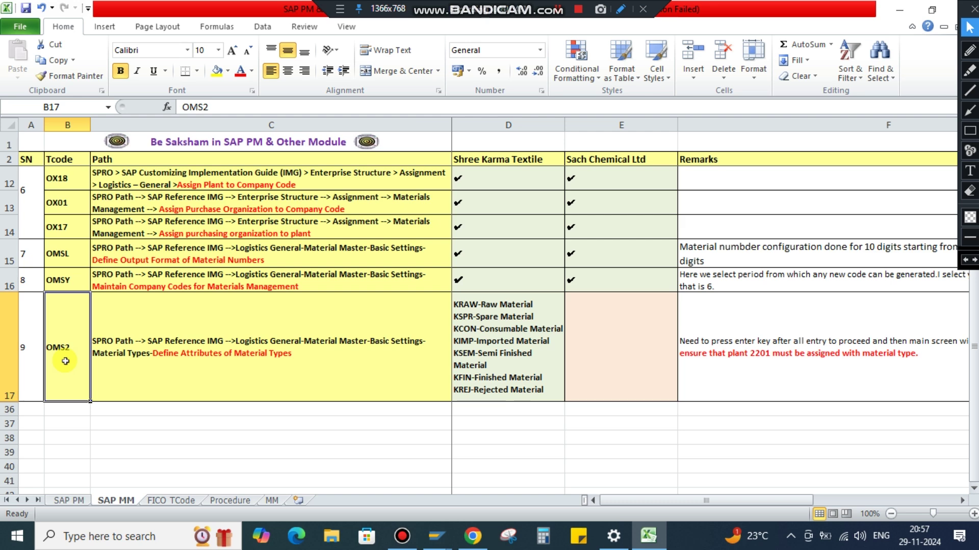
click(162, 343)
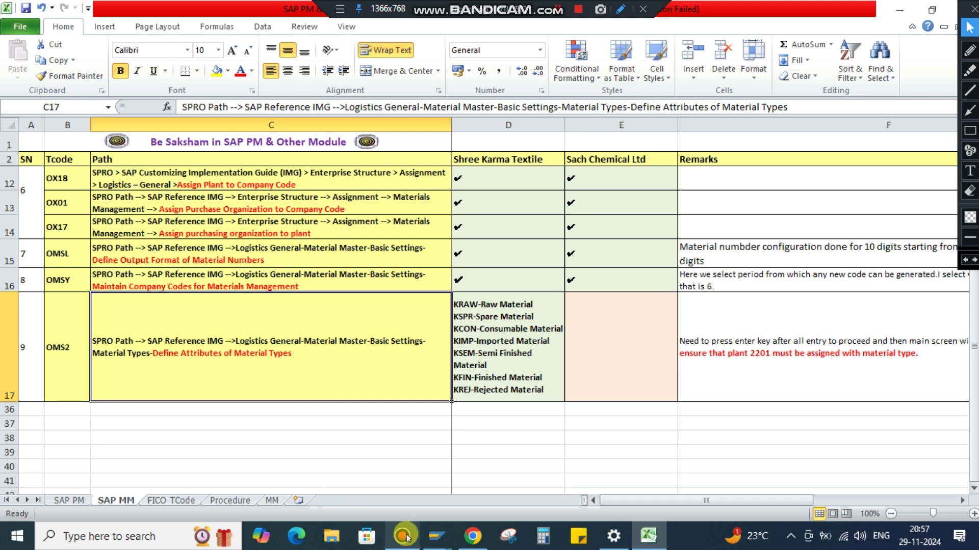
Switch to SAP and open the material types overview with transaction OMS2
mouse_move(437, 536)
click(484, 466)
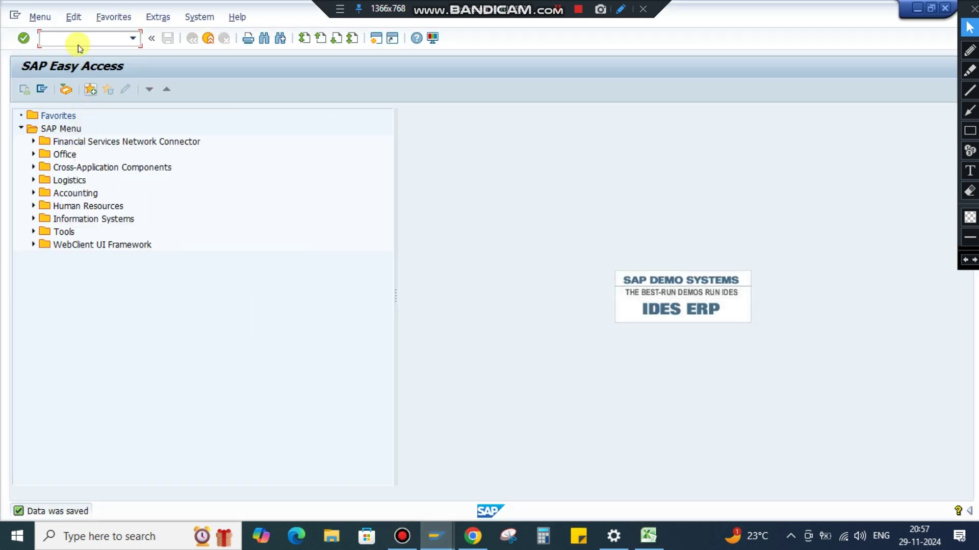
text(OB52)
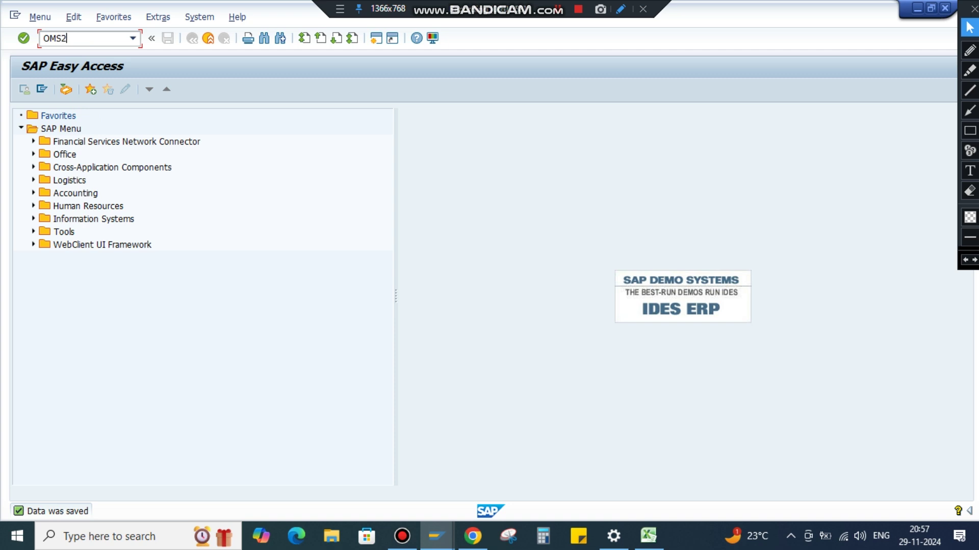
key(Return)
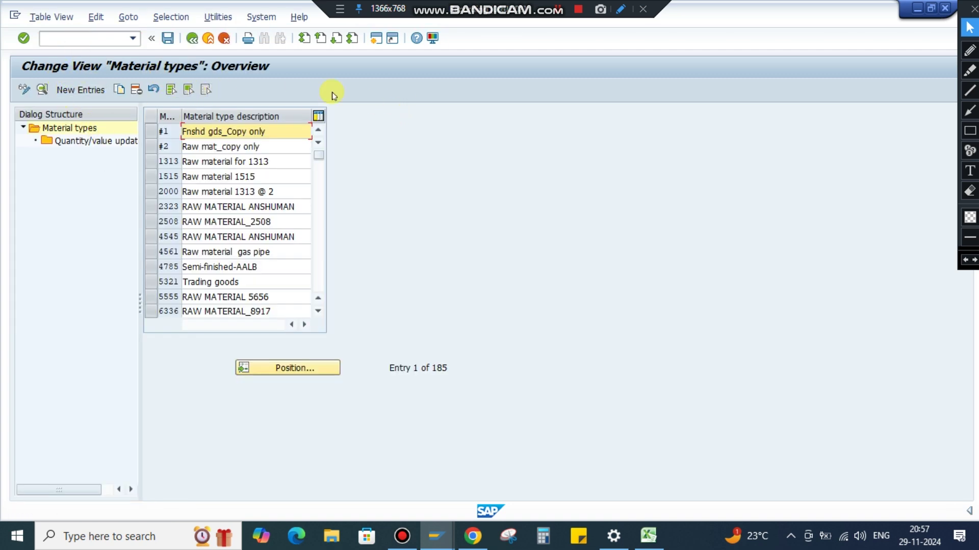
click(969, 130)
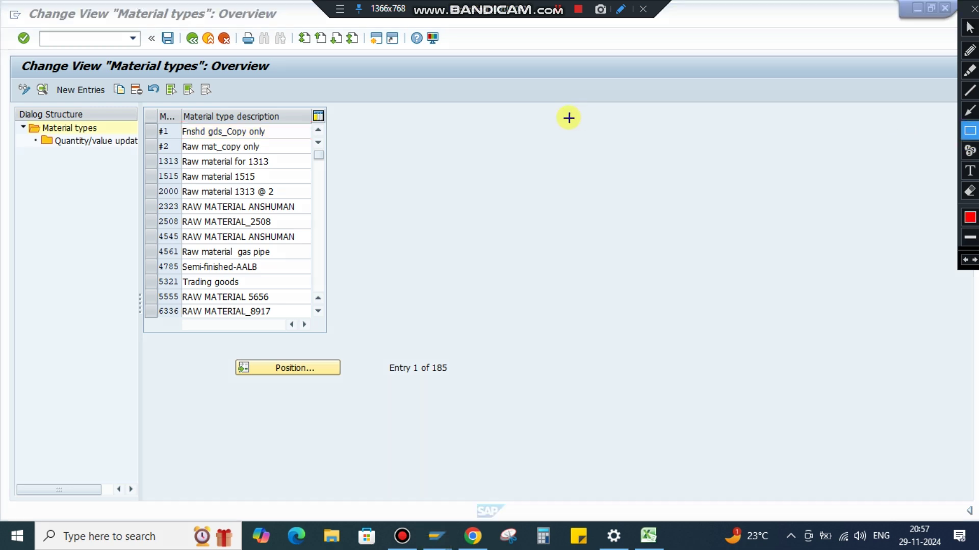
drag(102, 55, 207, 80)
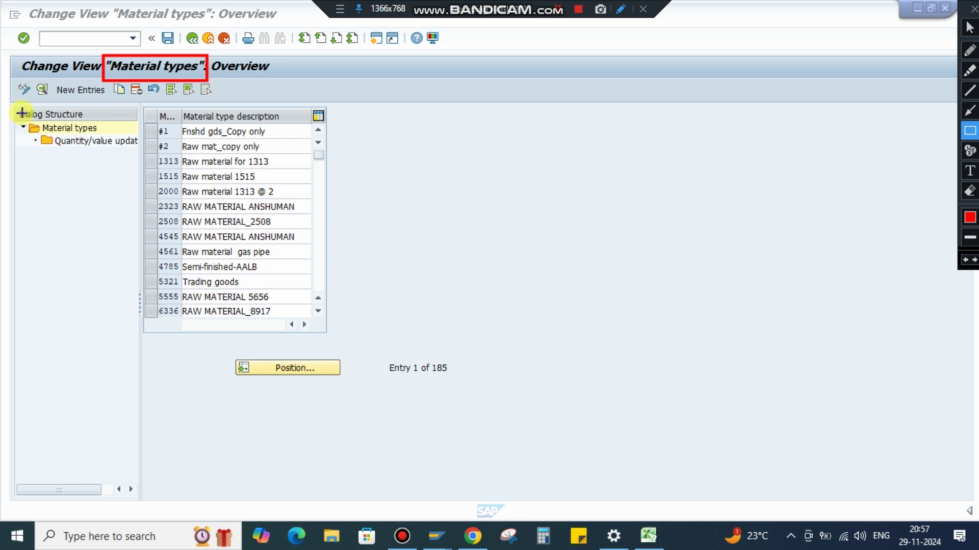
drag(23, 122, 122, 131)
drag(37, 130, 143, 150)
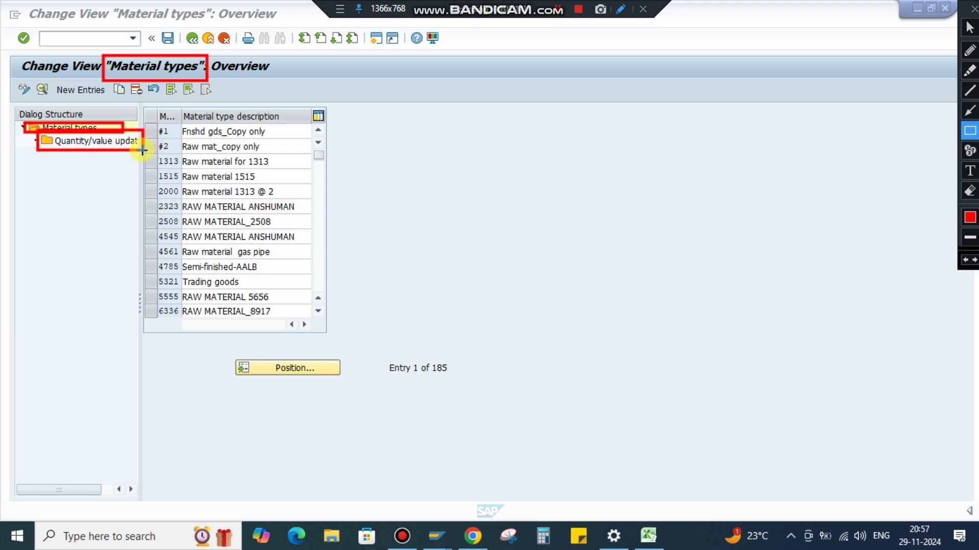
click(966, 261)
click(966, 261)
click(966, 261)
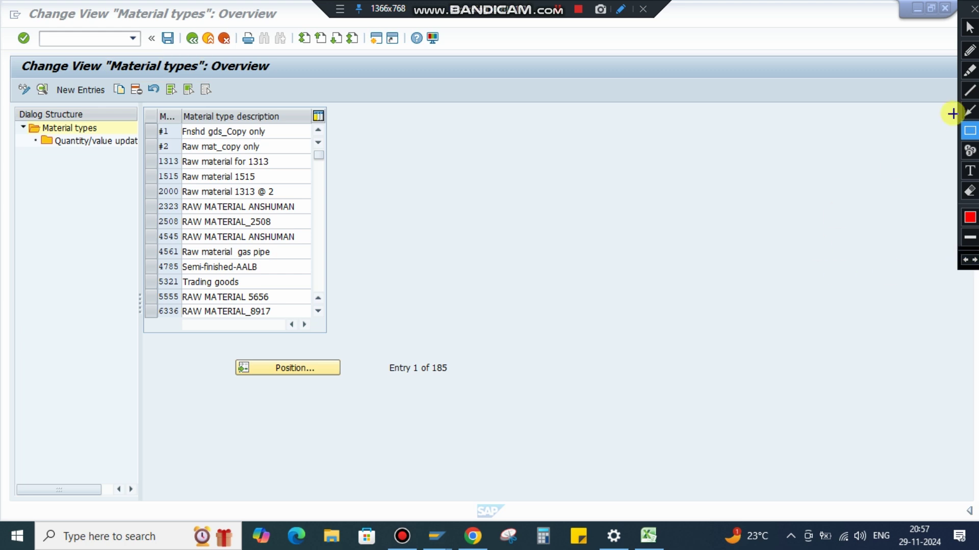
click(970, 32)
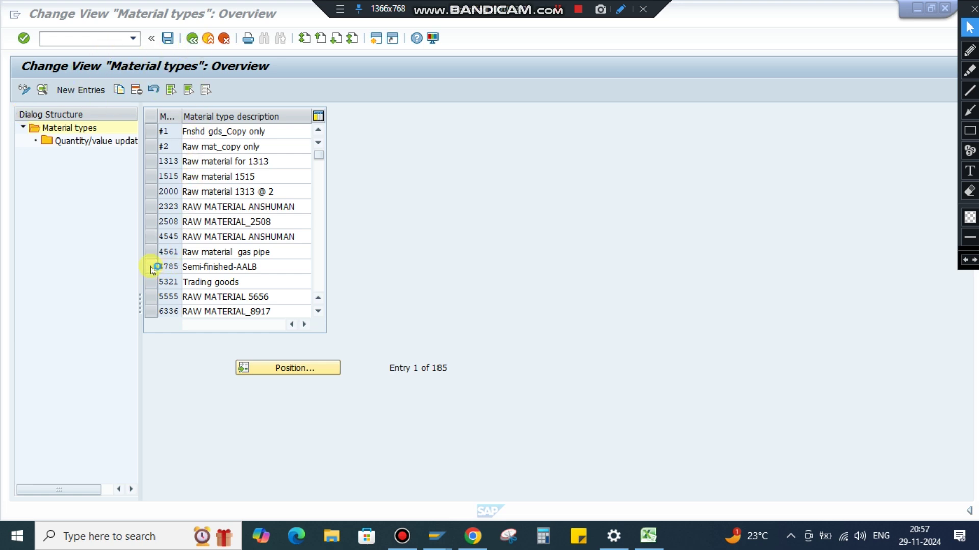
Leave the material types view, run transaction SPRO and open the SAP Reference IMG
click(207, 39)
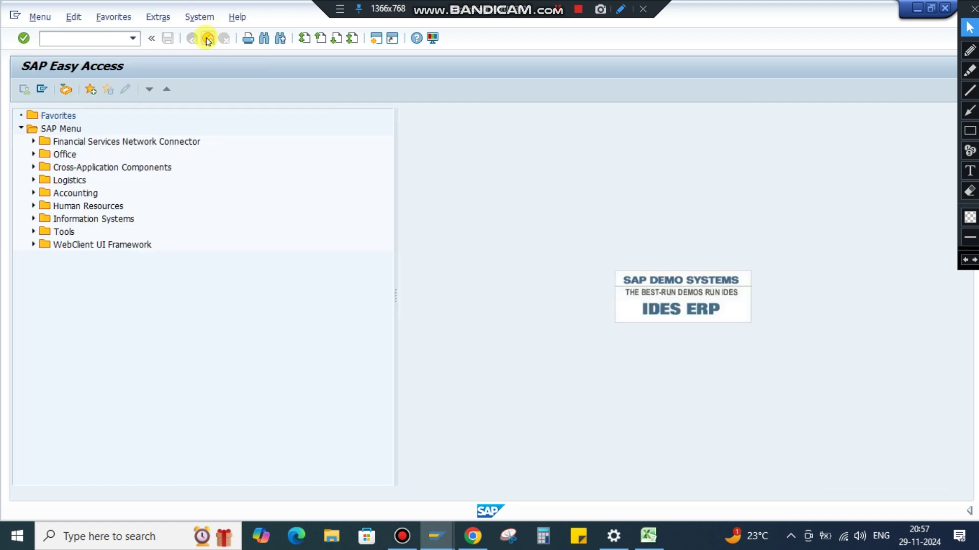
text(spro)
key(Return)
click(61, 41)
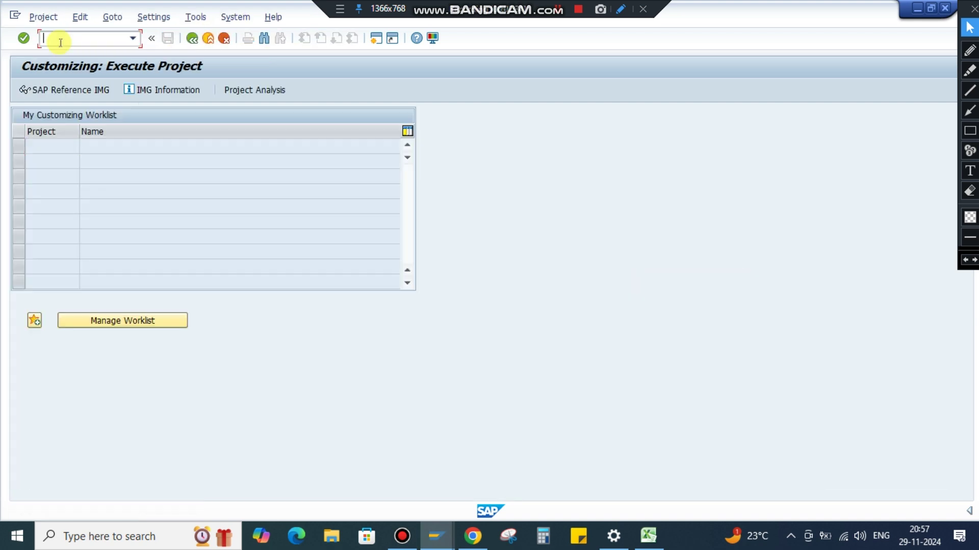
text(IM)
key(Return)
click(73, 89)
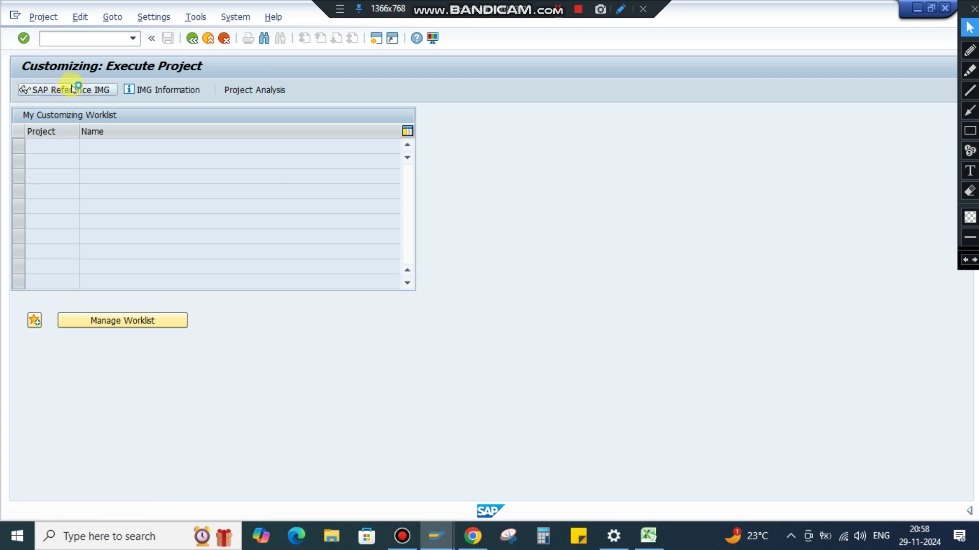
Check the OMS2 path in the Excel workbook and expand Logistics - General in the SAP implementation guide
click(650, 545)
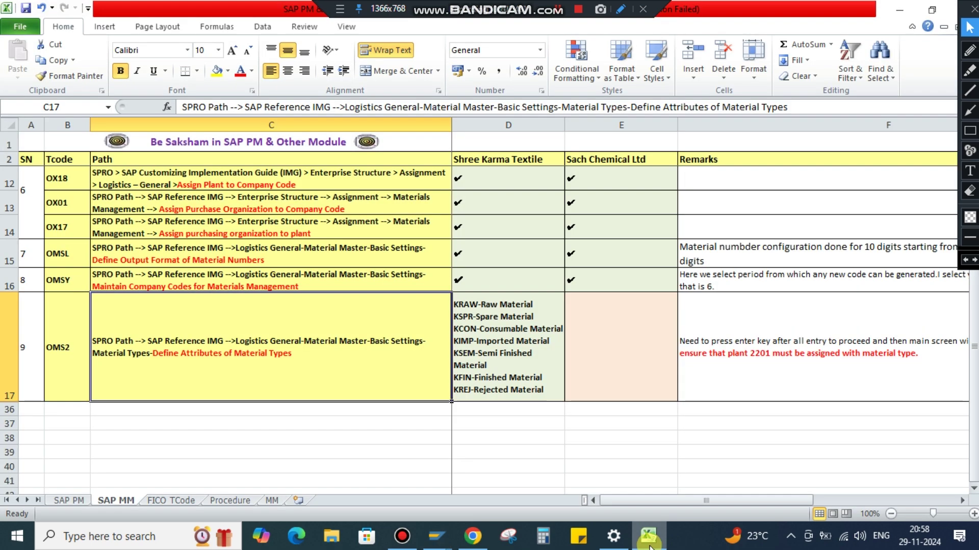
click(649, 545)
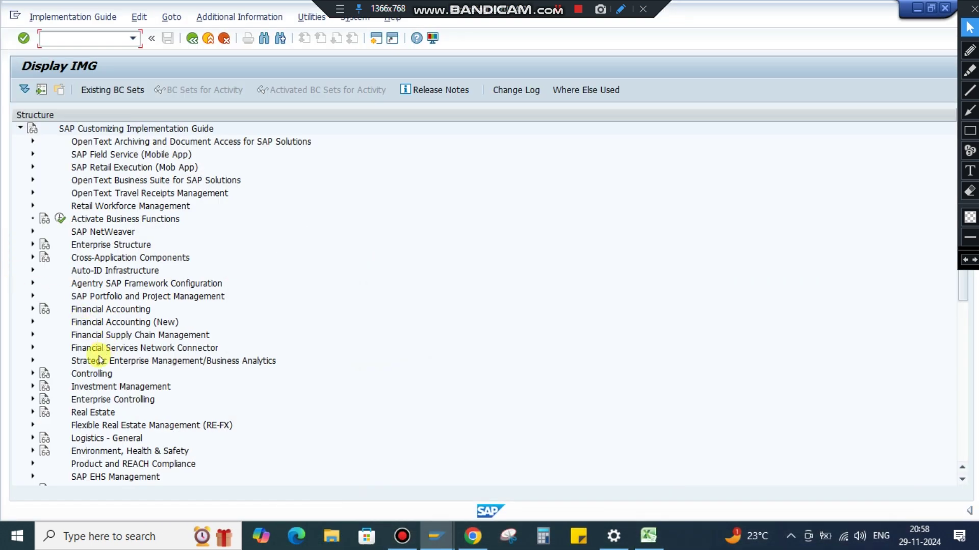
click(33, 438)
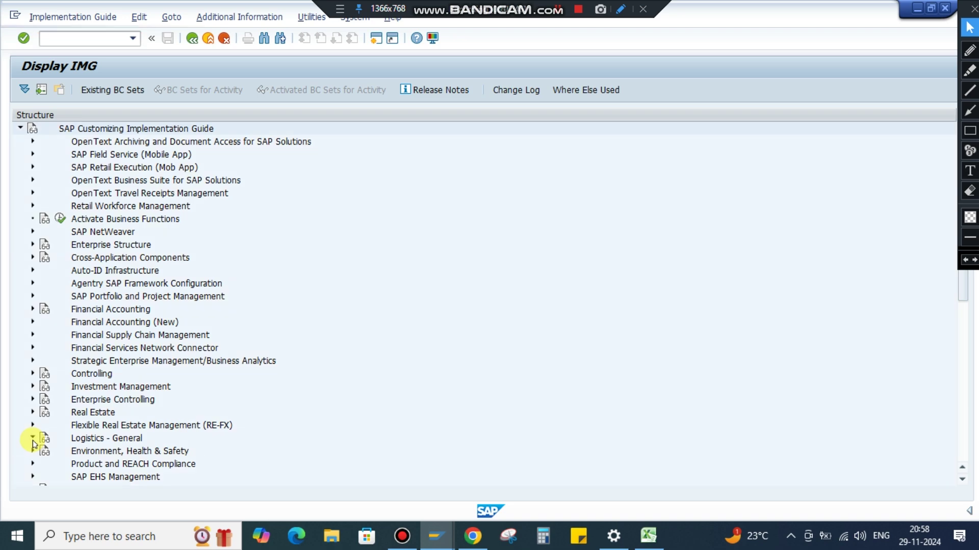
scroll(36, 444, down, 1)
scroll(36, 441, up, 2)
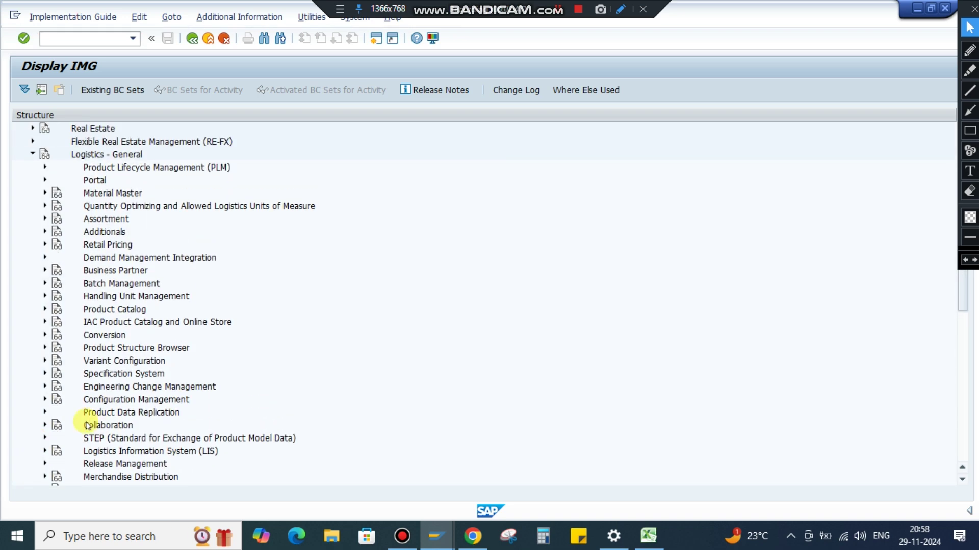
Expand Material Master and its Basic Settings under Logistics - General, following the path in the Excel workbook
click(648, 541)
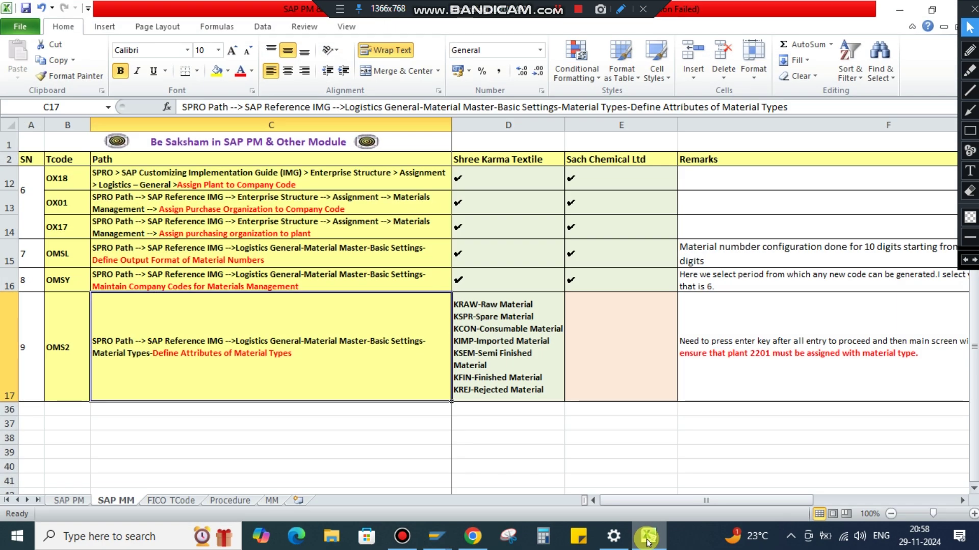
click(647, 541)
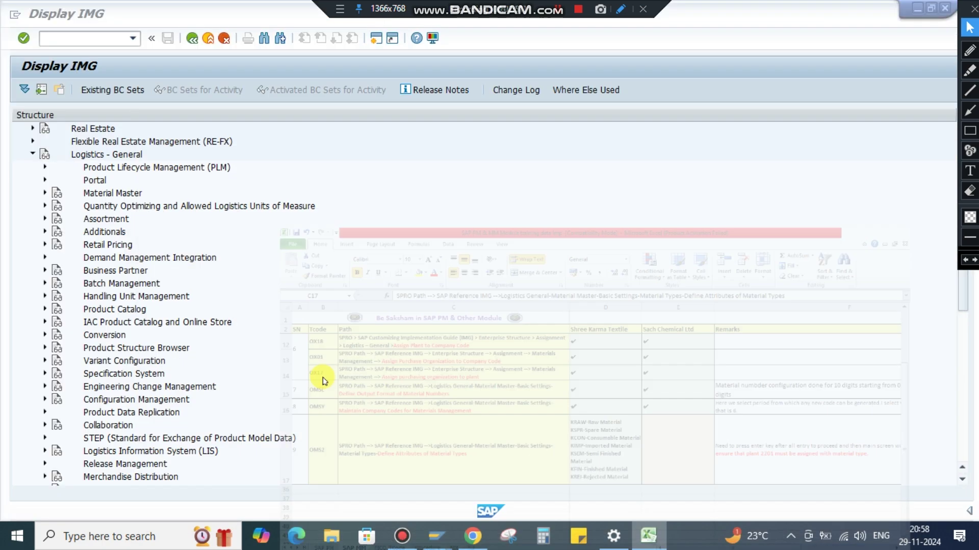
click(45, 193)
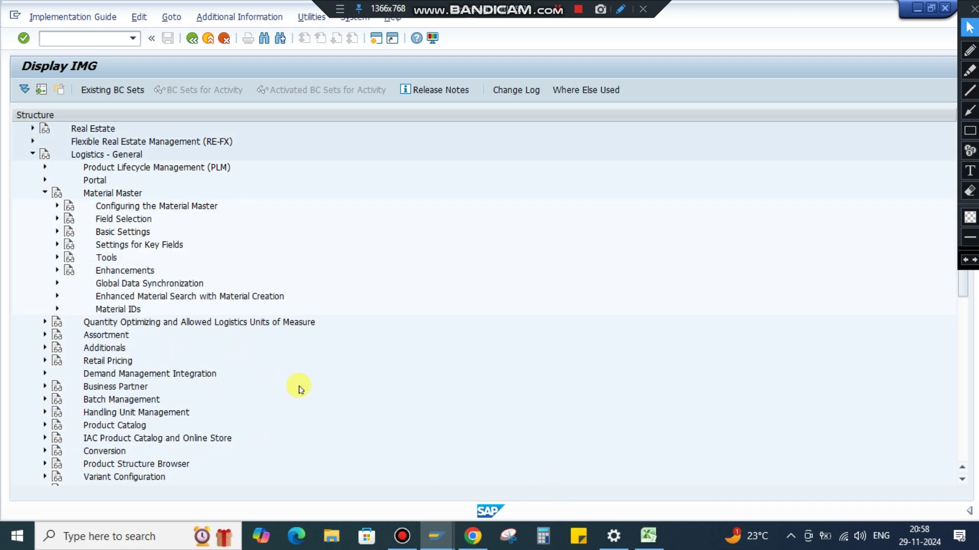
click(663, 541)
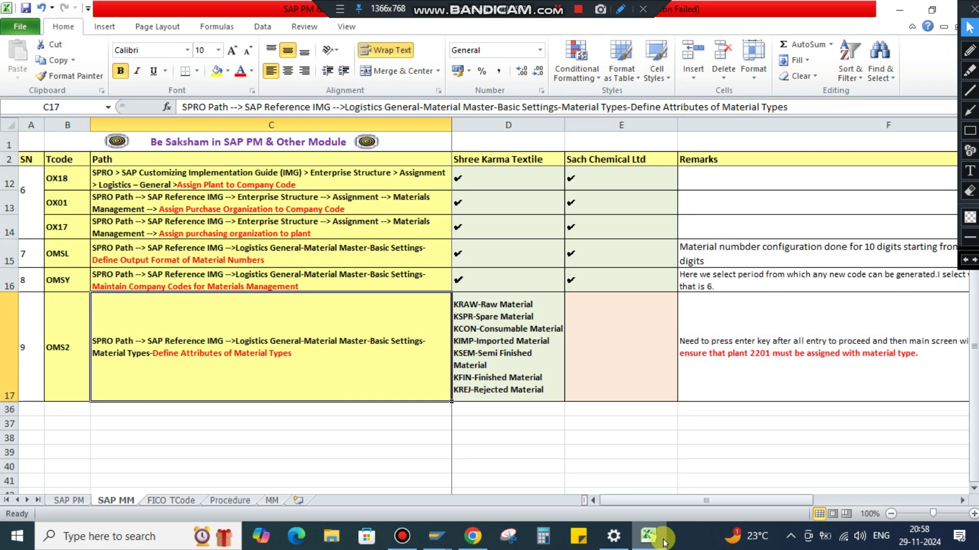
click(662, 542)
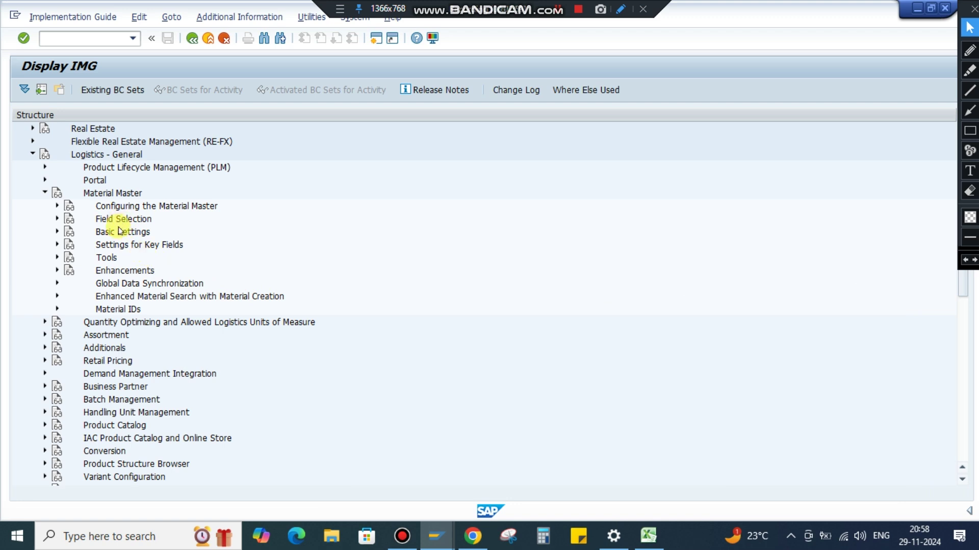
click(56, 232)
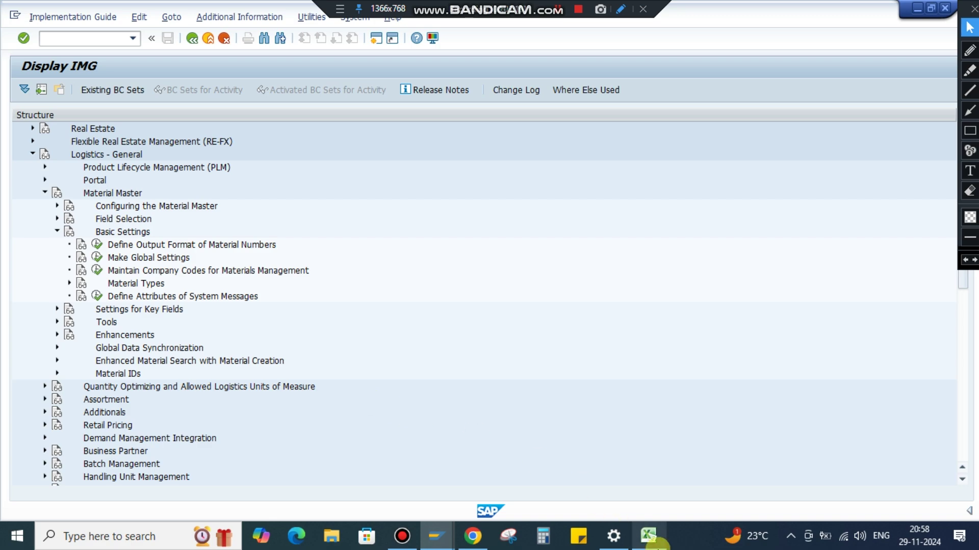
Check the OMS2 path in the Excel workbook, then open Define Attributes of Material Types under Material Types in the SAP guide
click(655, 542)
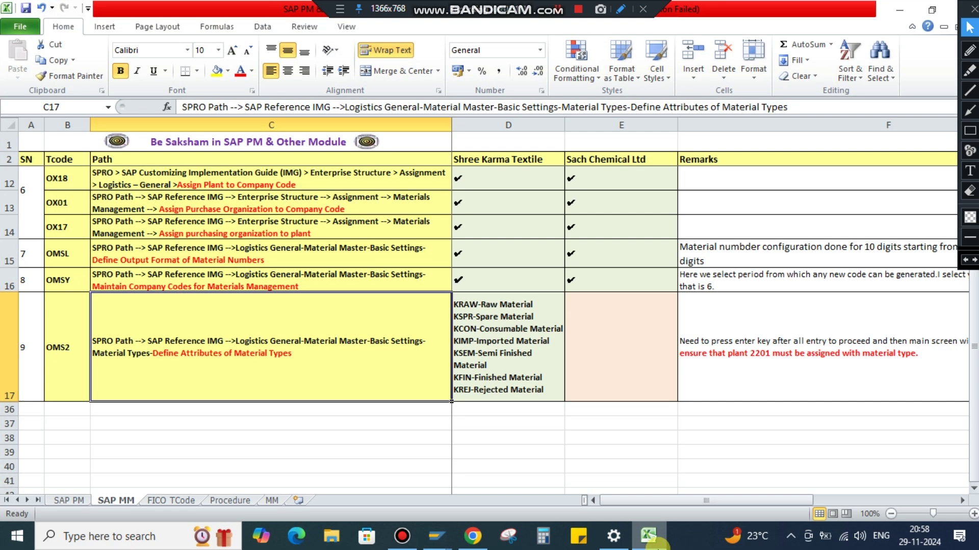
click(655, 544)
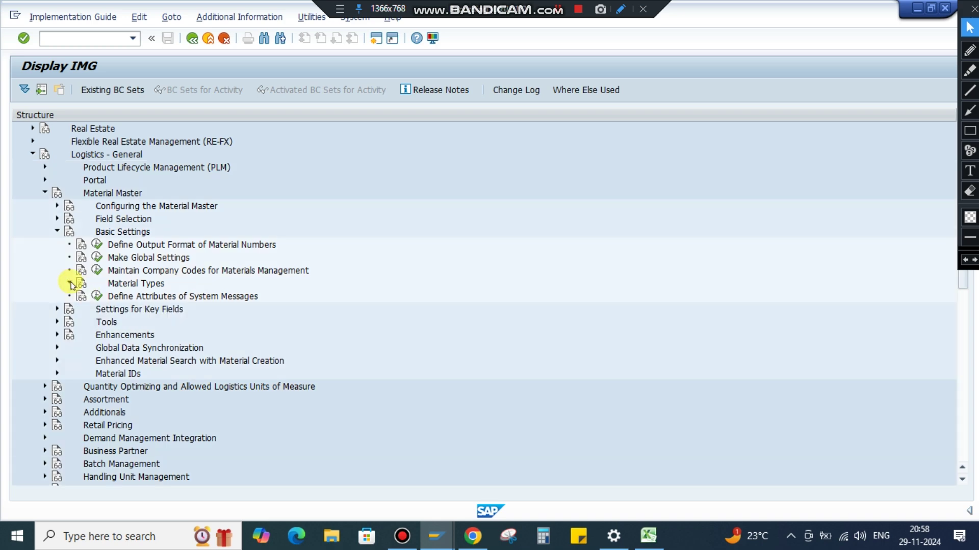
click(70, 283)
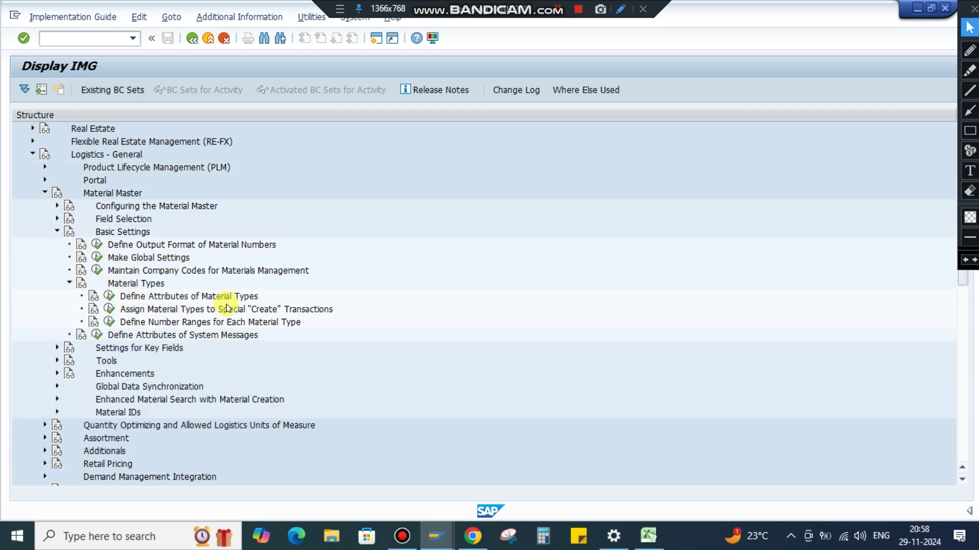
click(108, 296)
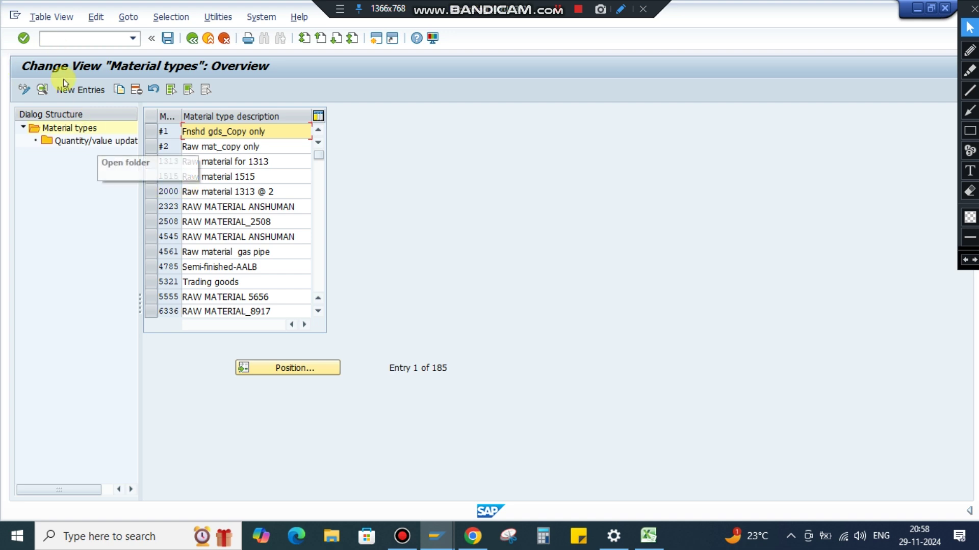
Try to create a material type as a new entry in the material types overview
click(969, 131)
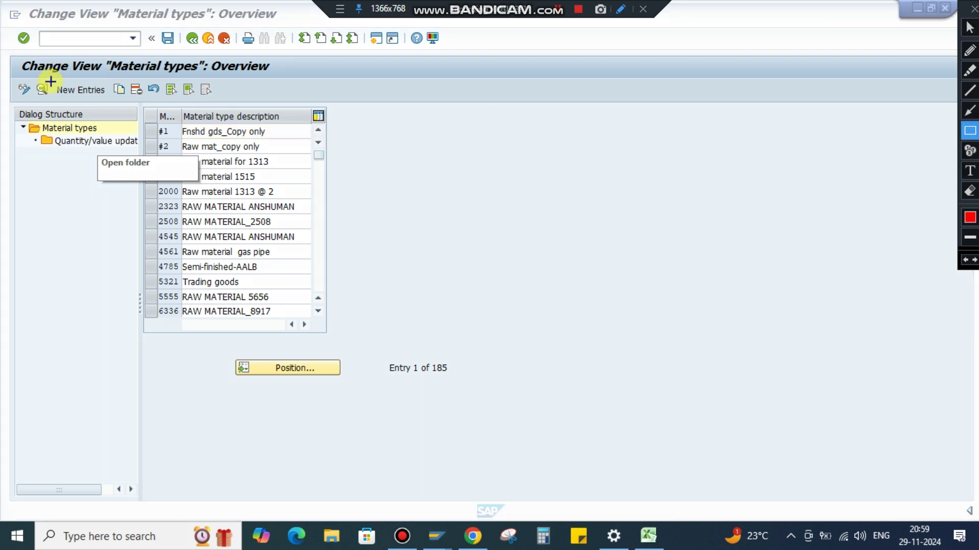
drag(50, 80, 113, 102)
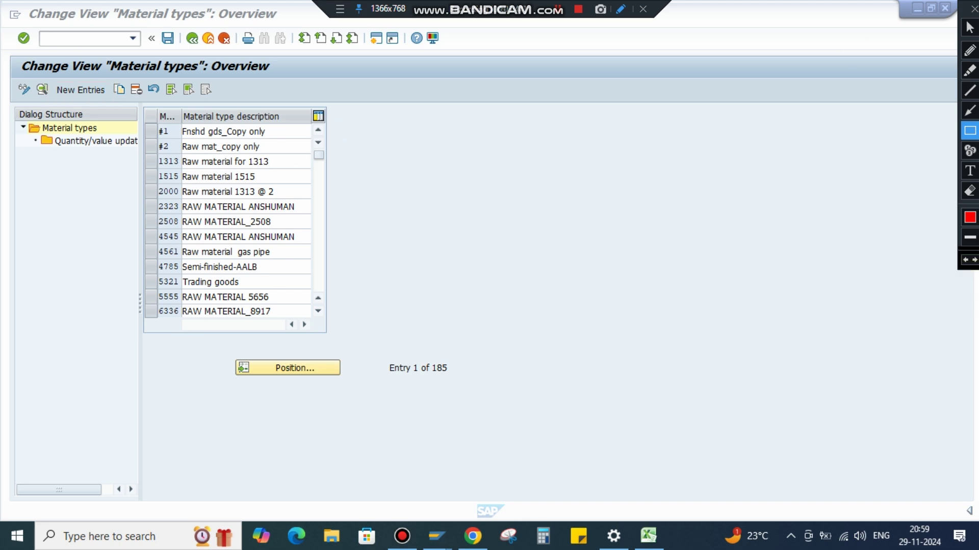
click(969, 27)
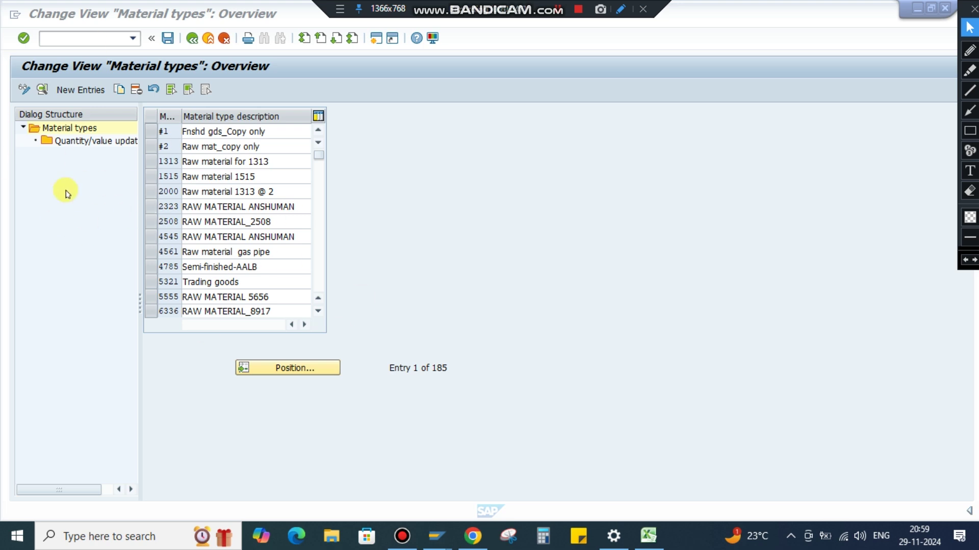
click(82, 91)
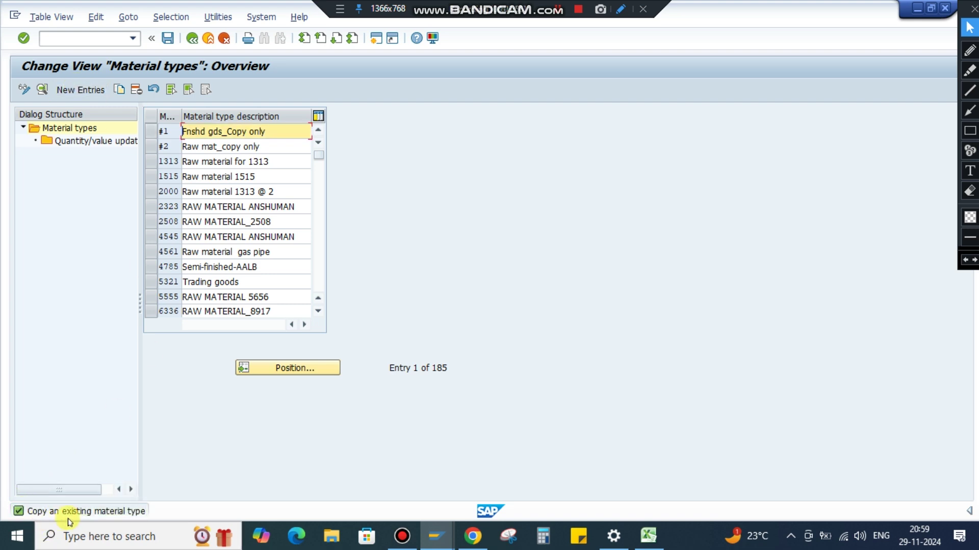
click(970, 130)
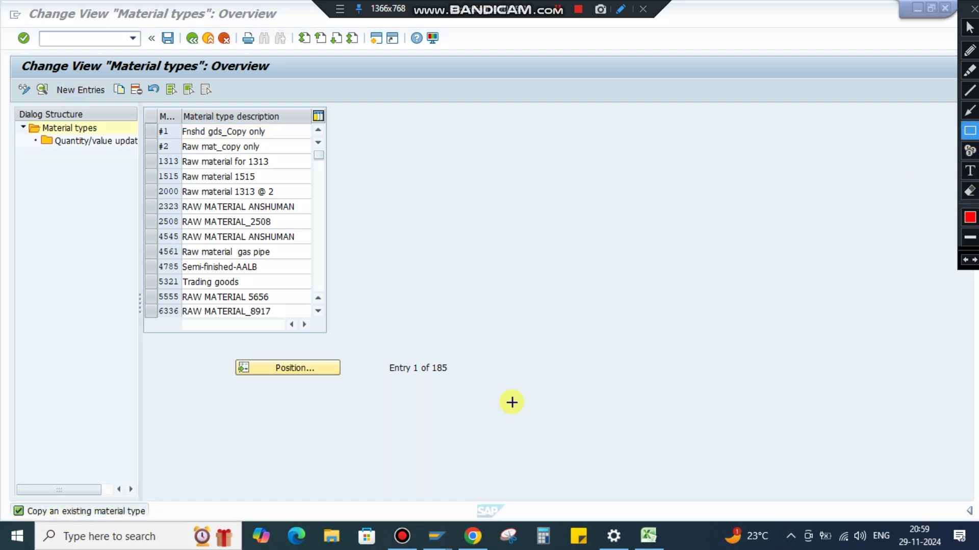
mouse_move(6, 501)
mouse_down()
mouse_move(87, 533)
mouse_move(164, 526)
mouse_up()
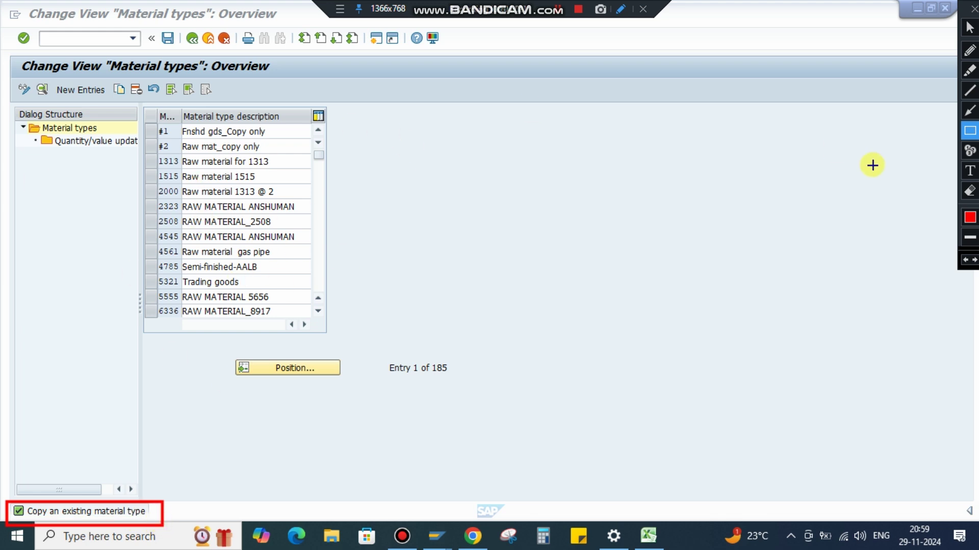
click(964, 261)
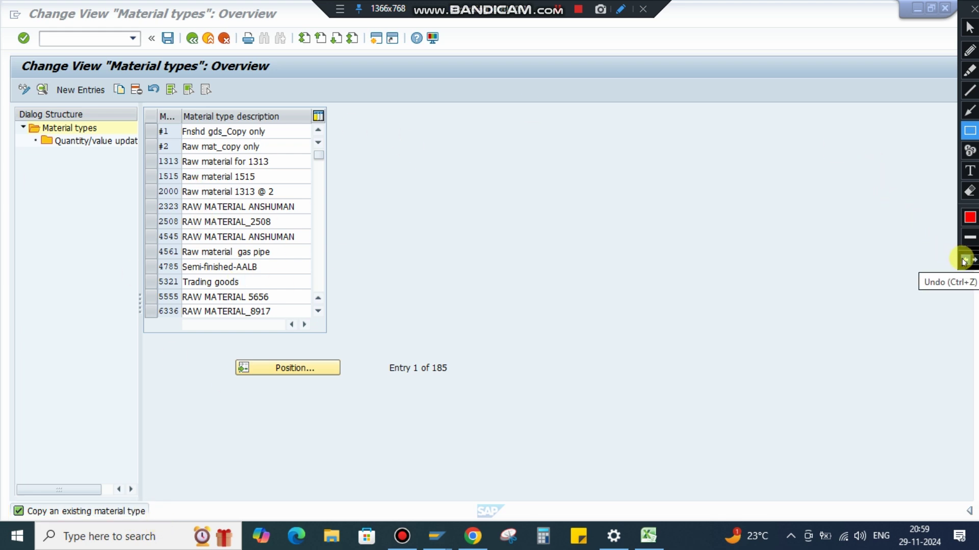
click(967, 32)
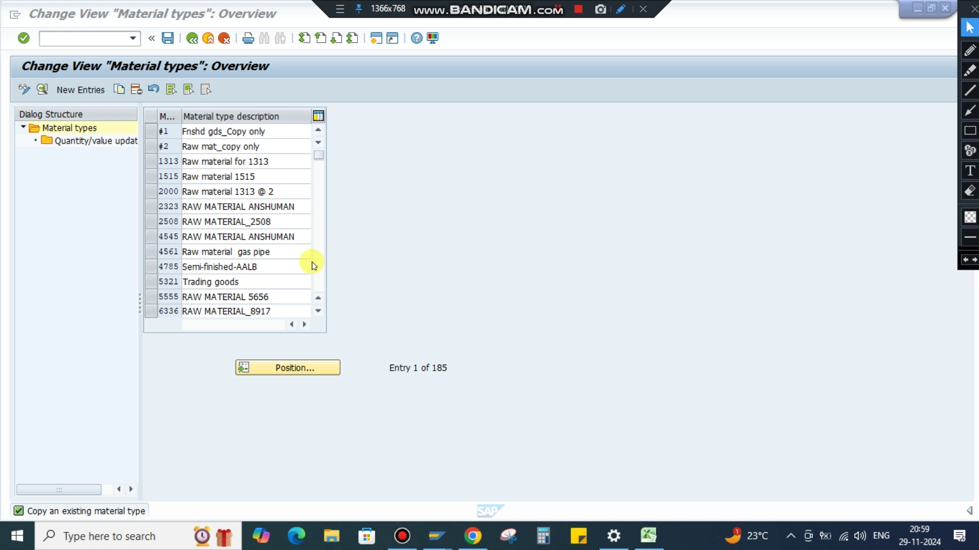
Position the material types list on material type ROH
click(318, 312)
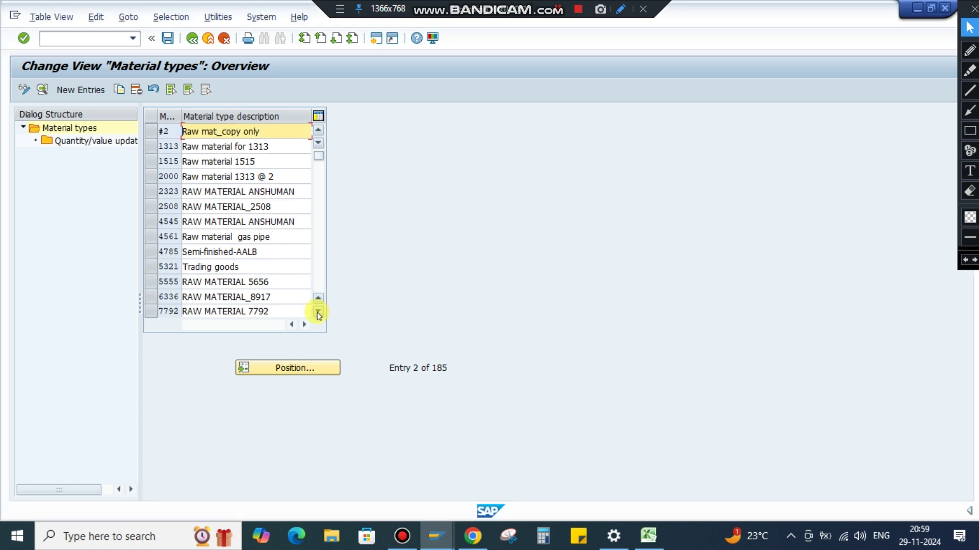
scroll(318, 314, down, 7)
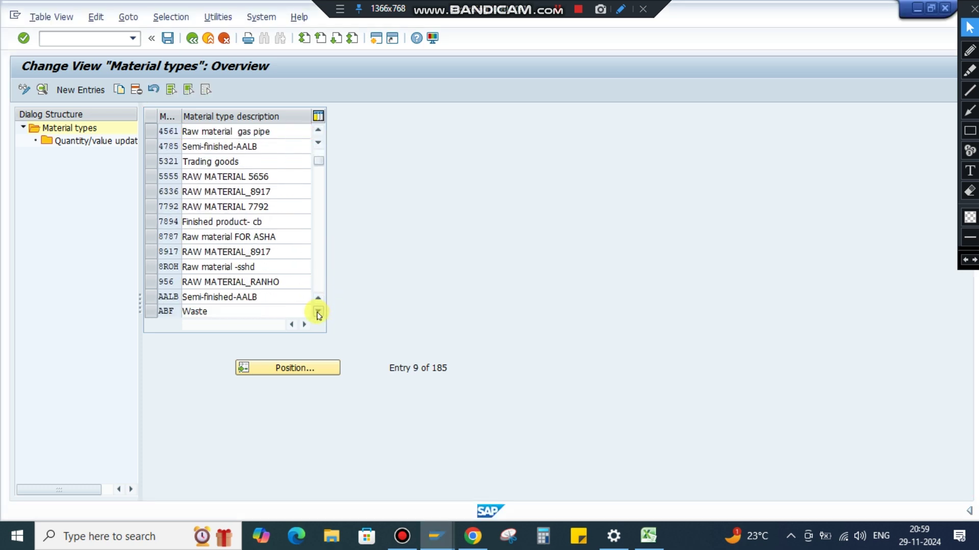
scroll(318, 314, down, 9)
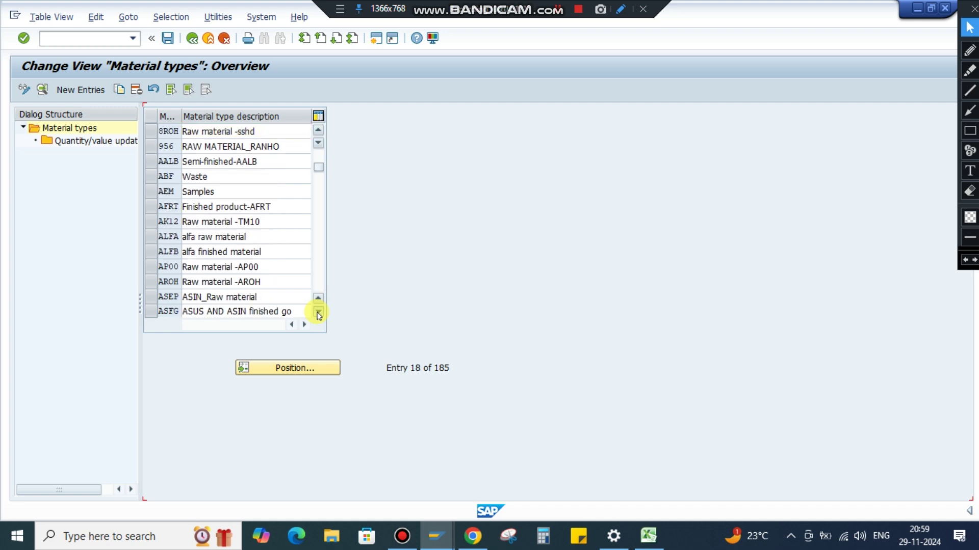
scroll(318, 314, down, 2)
scroll(318, 314, down, 6)
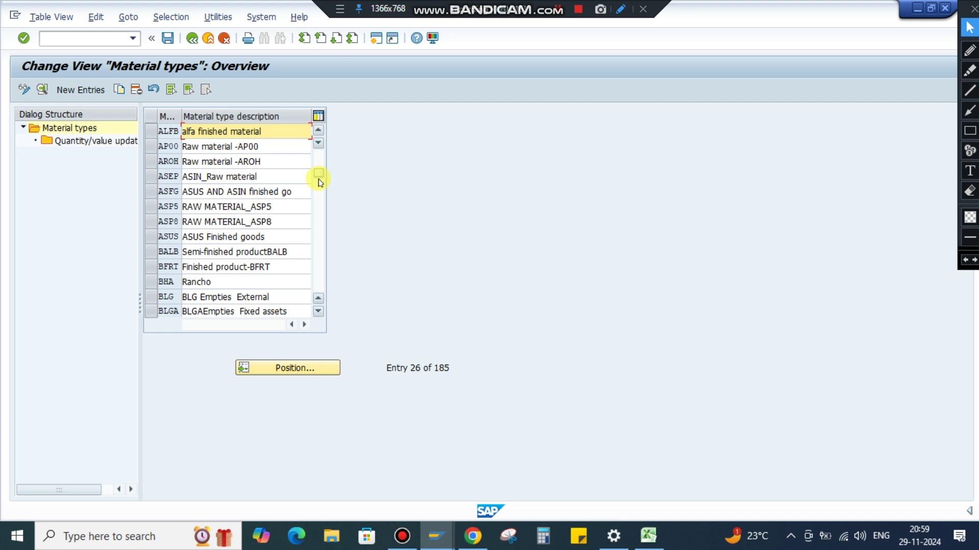
drag(319, 180, 305, 151)
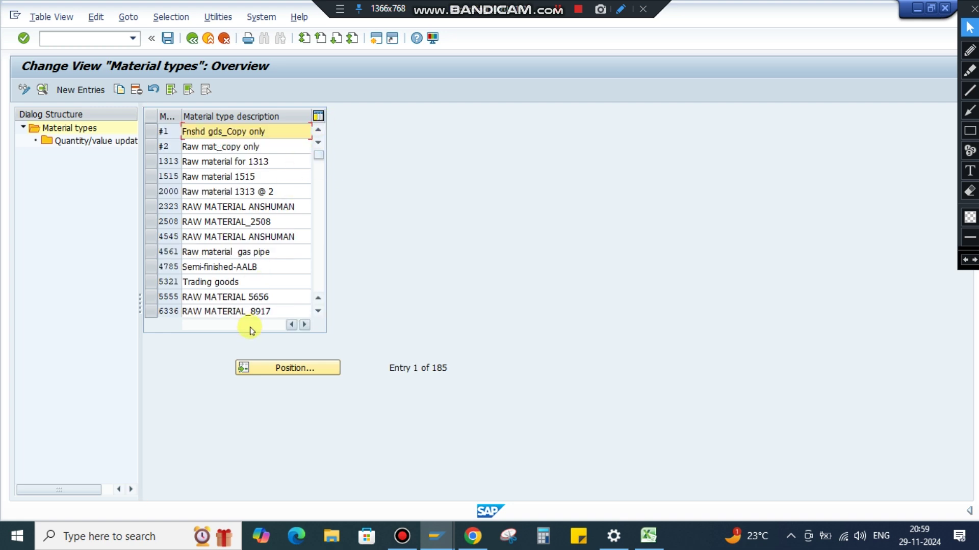
click(294, 368)
text(ROH)
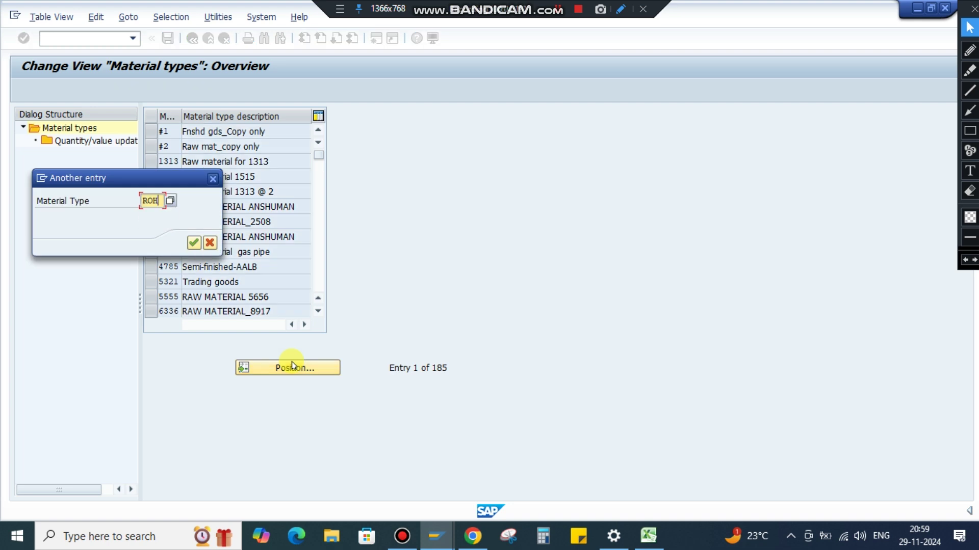
key(Return)
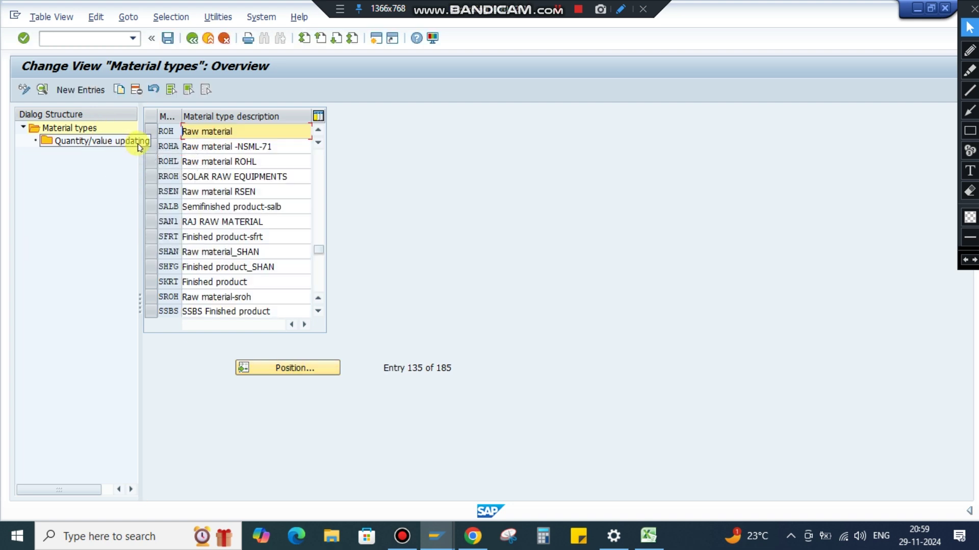
Copy the ROH raw material entry as material type SRAW with the description RAW MATERIAL
click(149, 134)
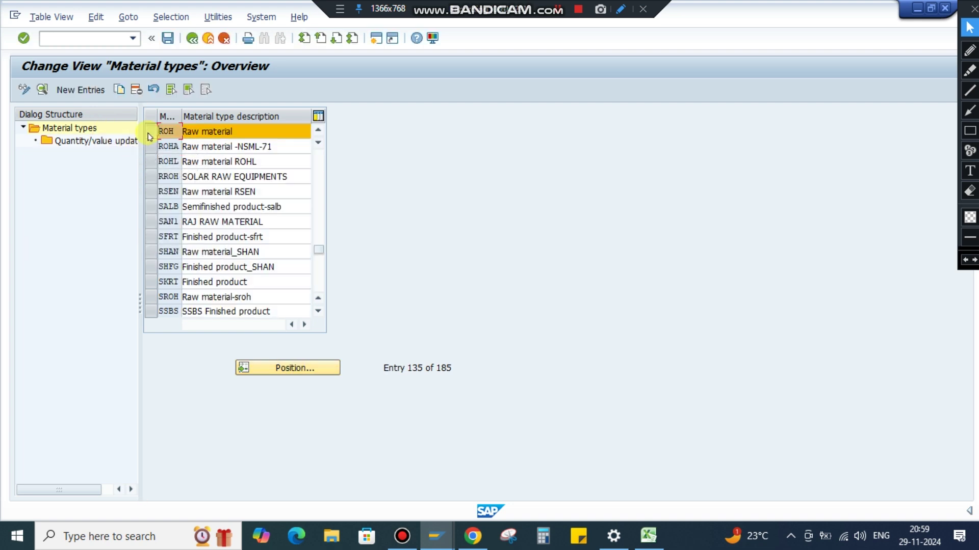
click(121, 90)
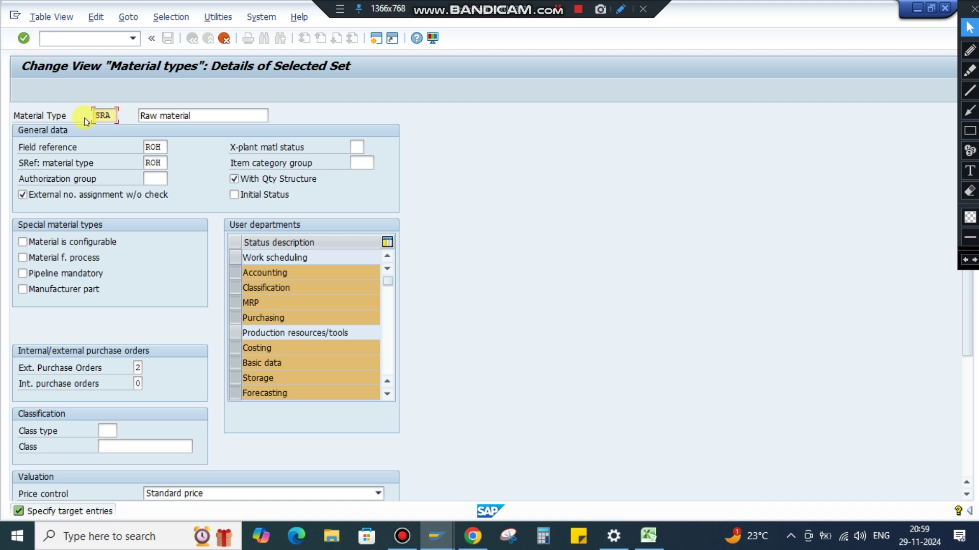
key(Tab)
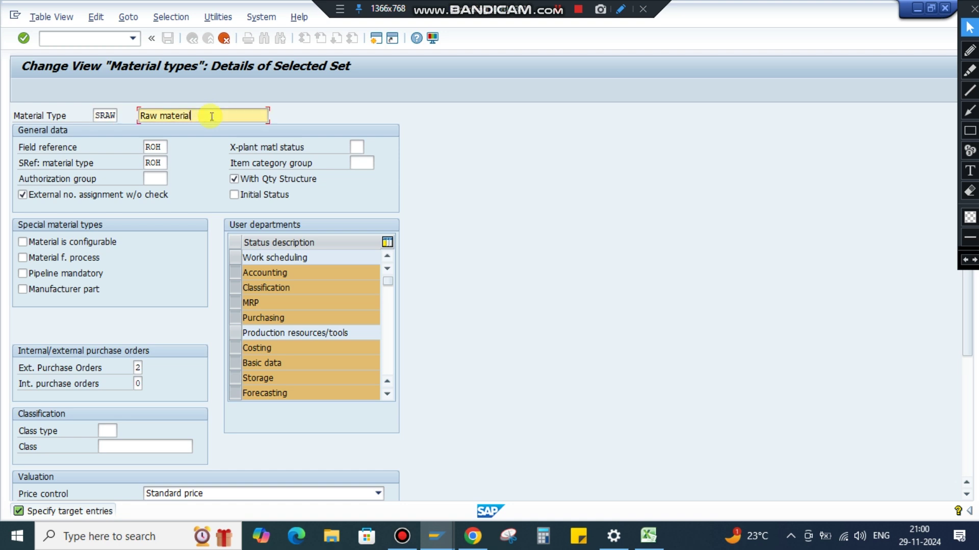
text(RAW MATERIAL)
Set the cross-plant material status of SRAW to 40 (Released)
click(154, 175)
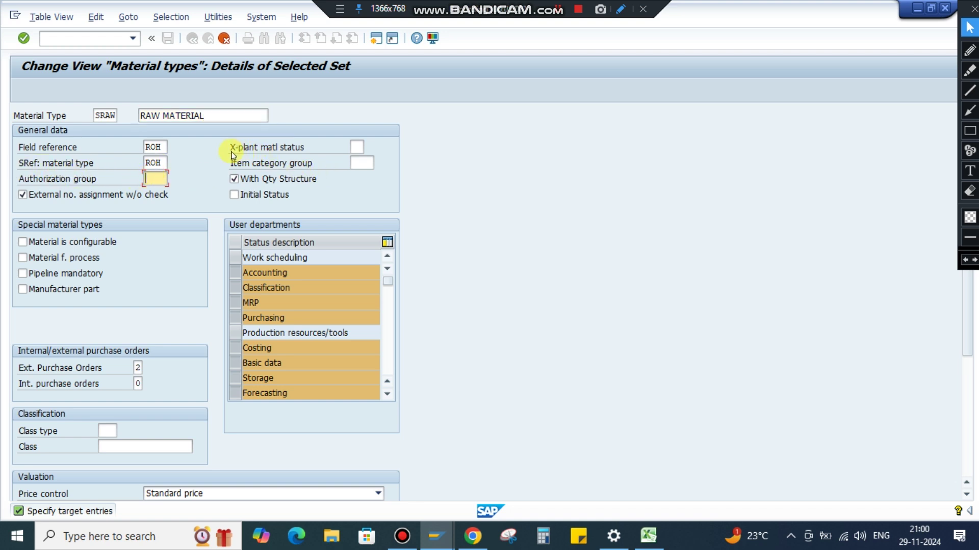
click(363, 148)
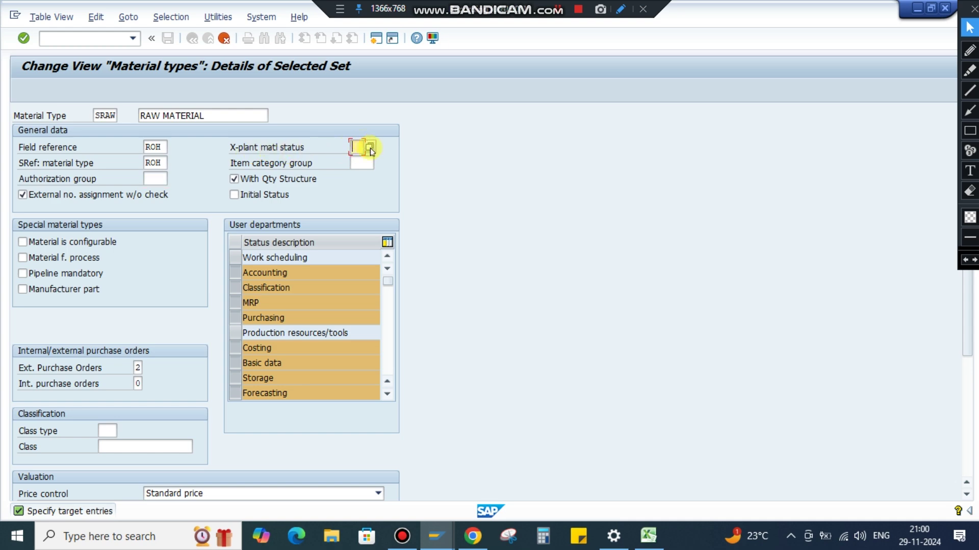
click(370, 149)
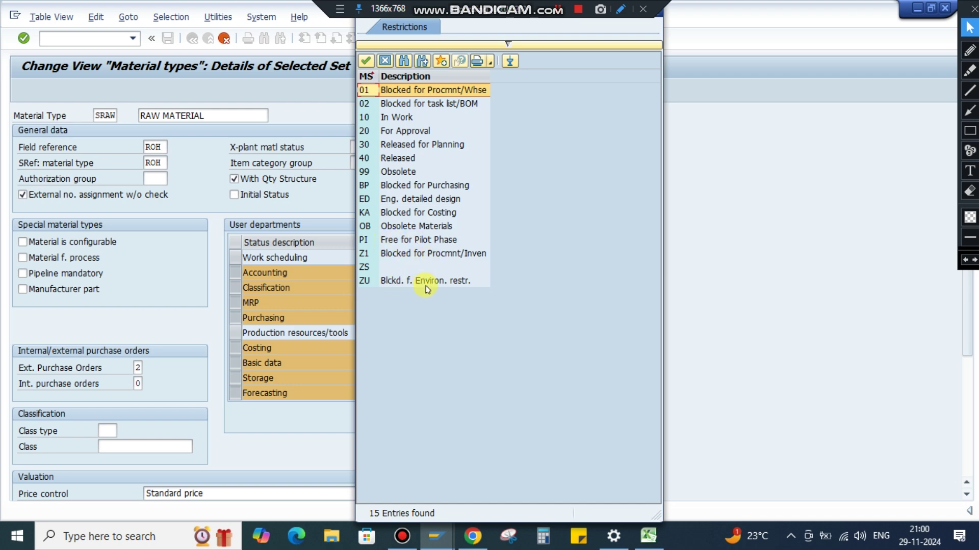
double_click(363, 158)
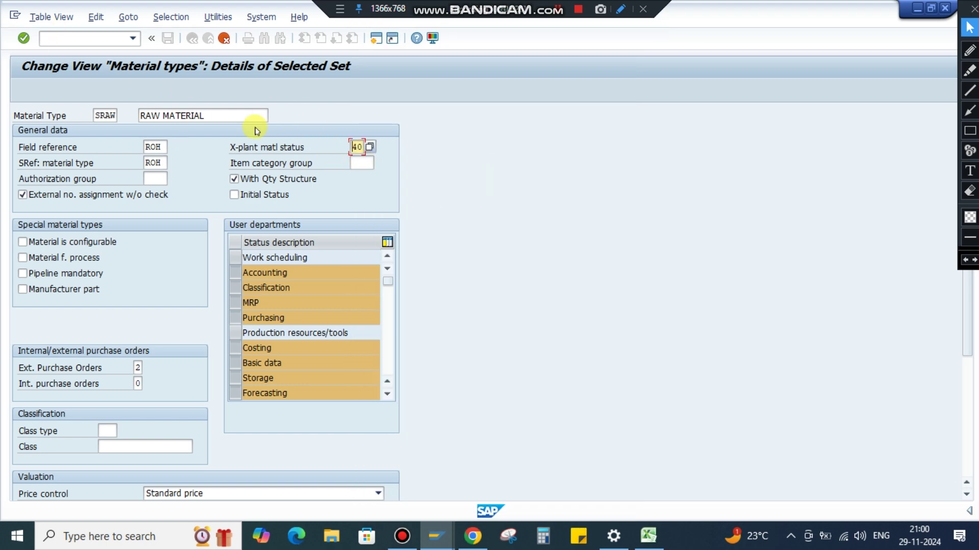
Set the item category group to 0001 (Make-to-order) and enable Initial Status in the general data
click(234, 180)
click(355, 168)
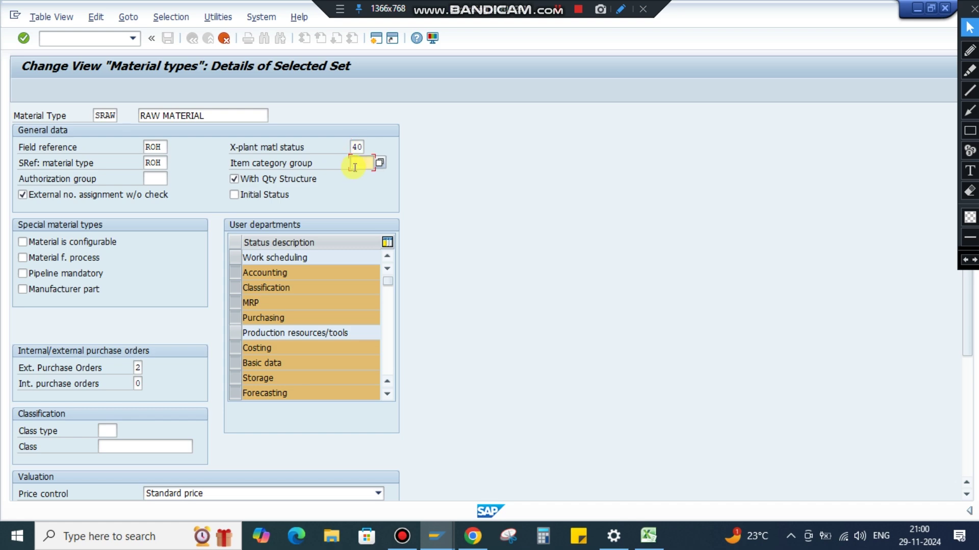
key(F4)
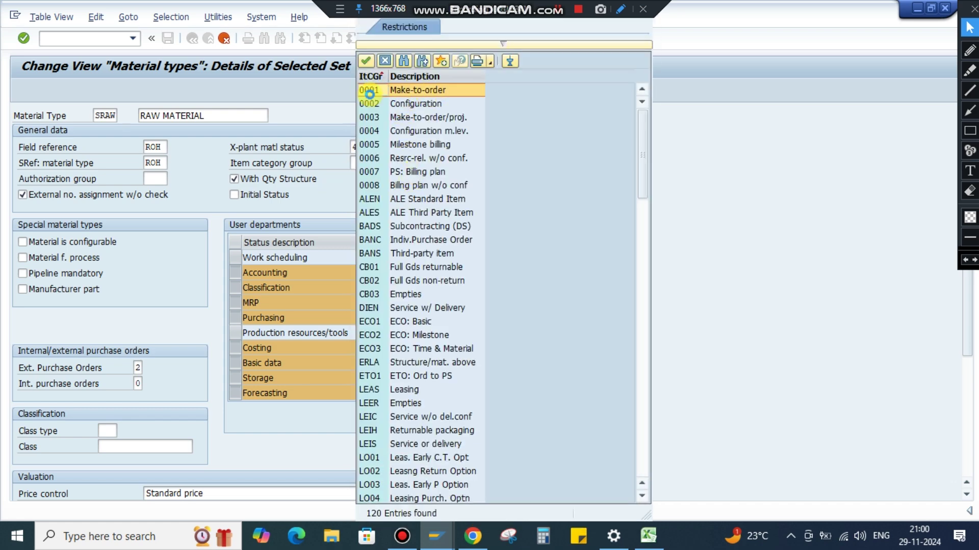
double_click(369, 91)
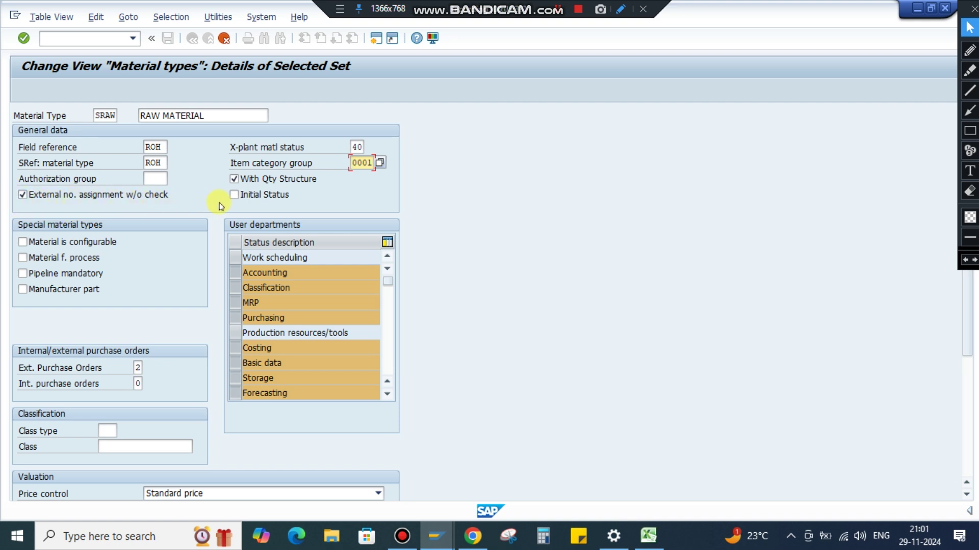
click(255, 200)
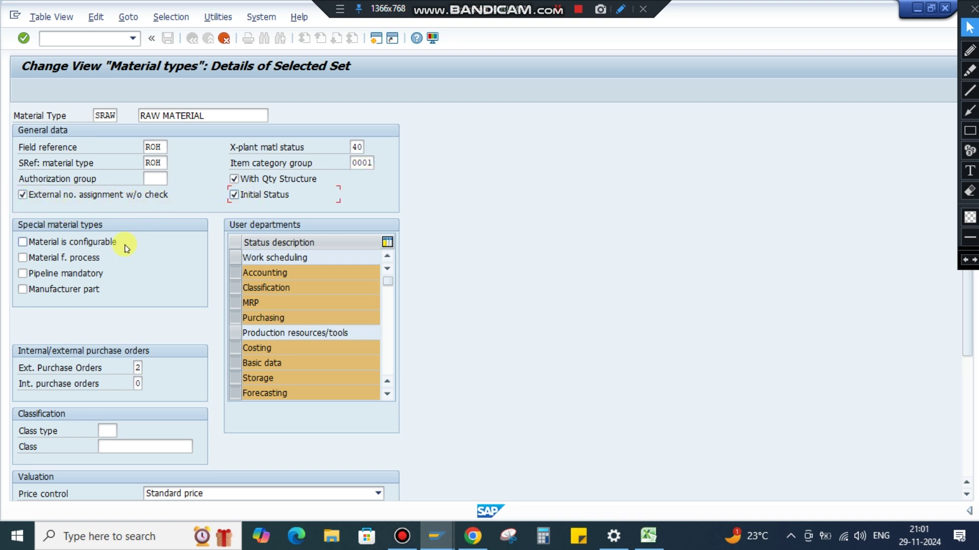
Add Work scheduling, Production resources/tools and Sales to the selected user departments of SRAW
scroll(127, 245, down, 1)
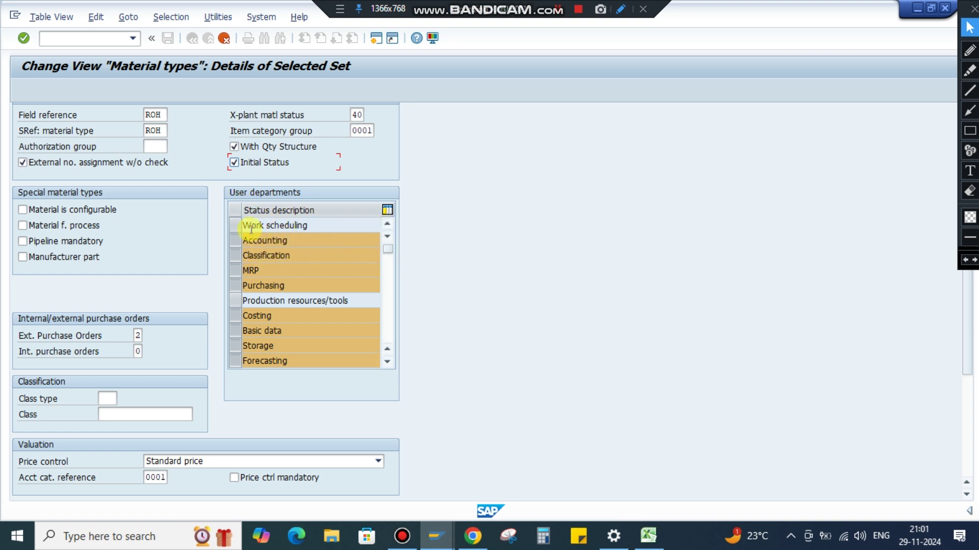
click(235, 225)
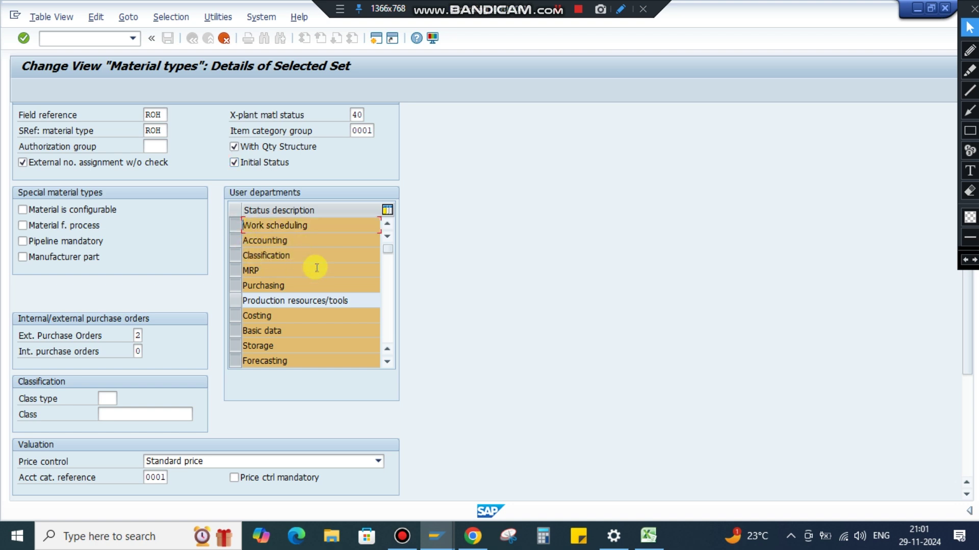
click(236, 301)
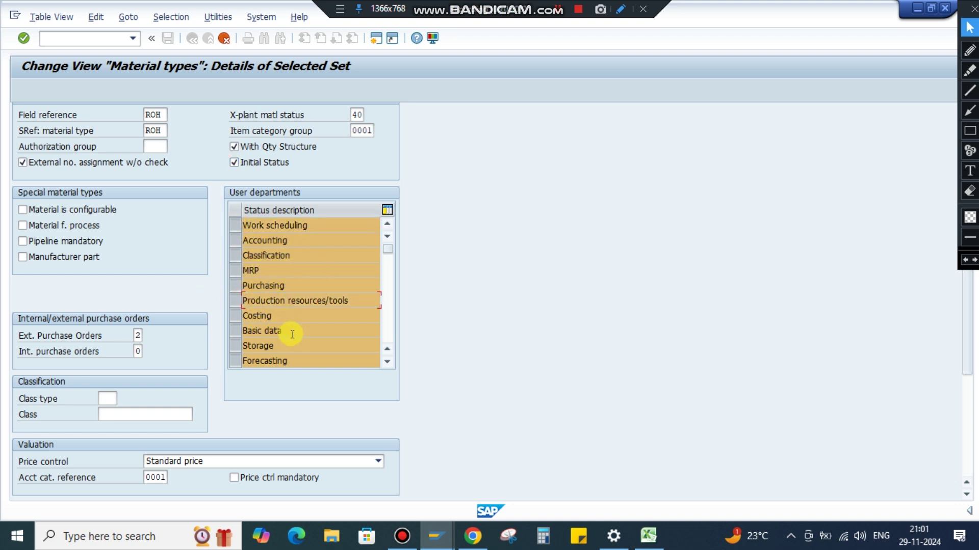
click(389, 364)
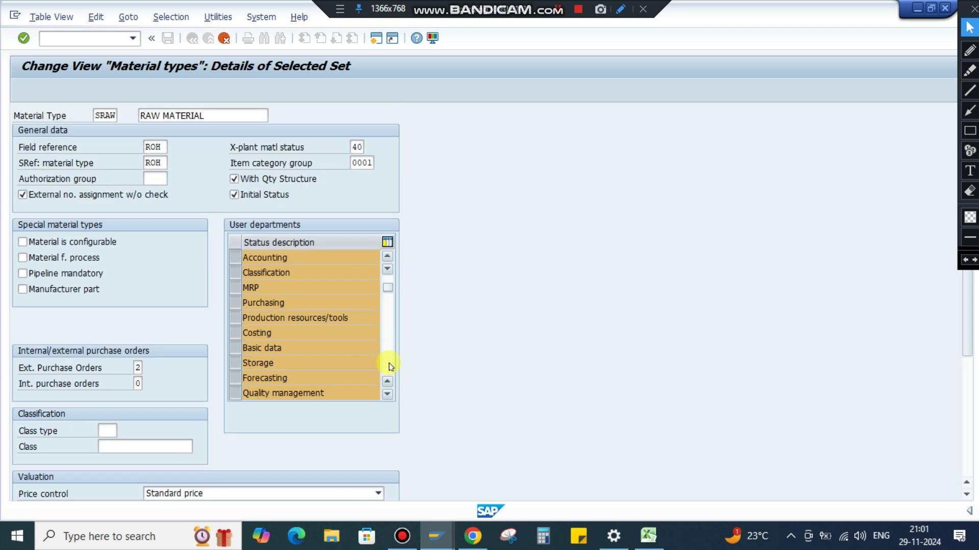
click(387, 365)
click(245, 272)
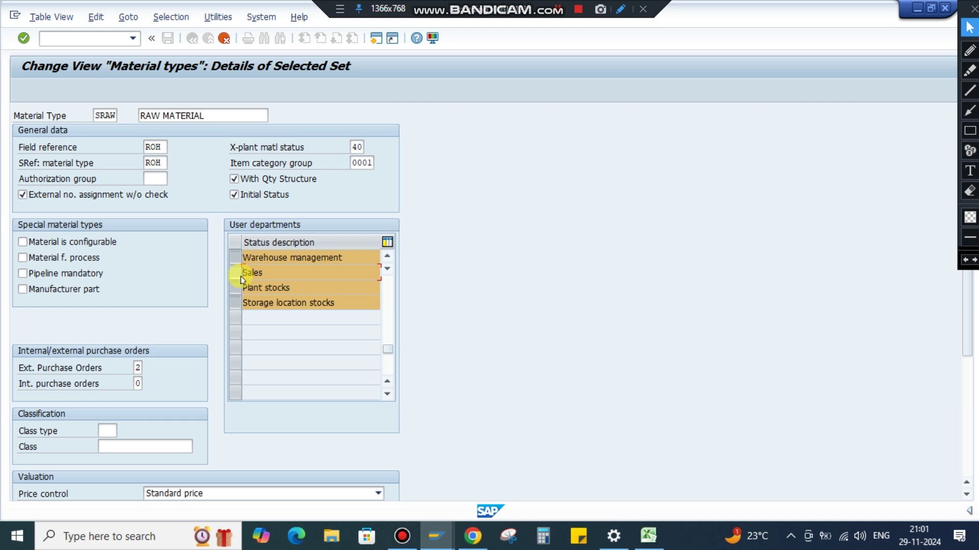
click(387, 258)
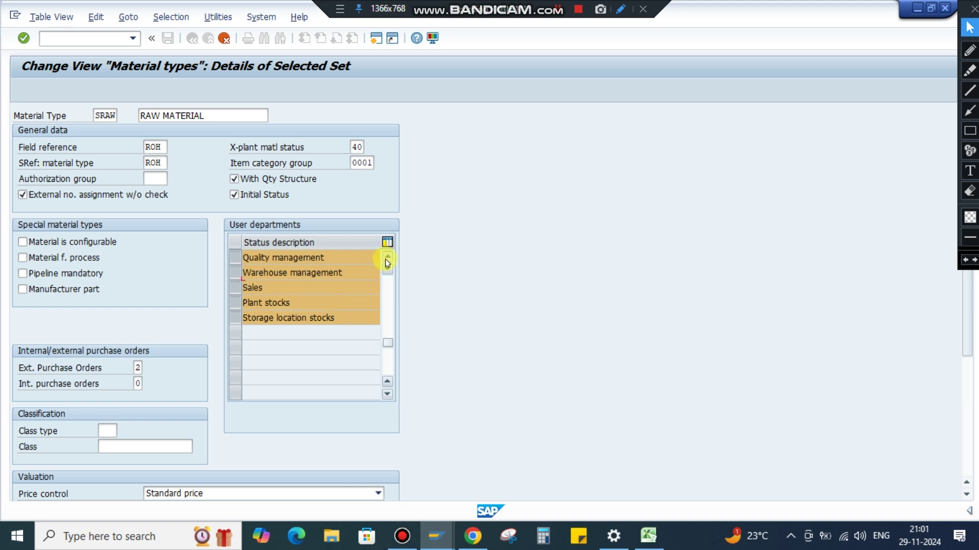
click(387, 258)
click(387, 258)
click(387, 258)
click(387, 258)
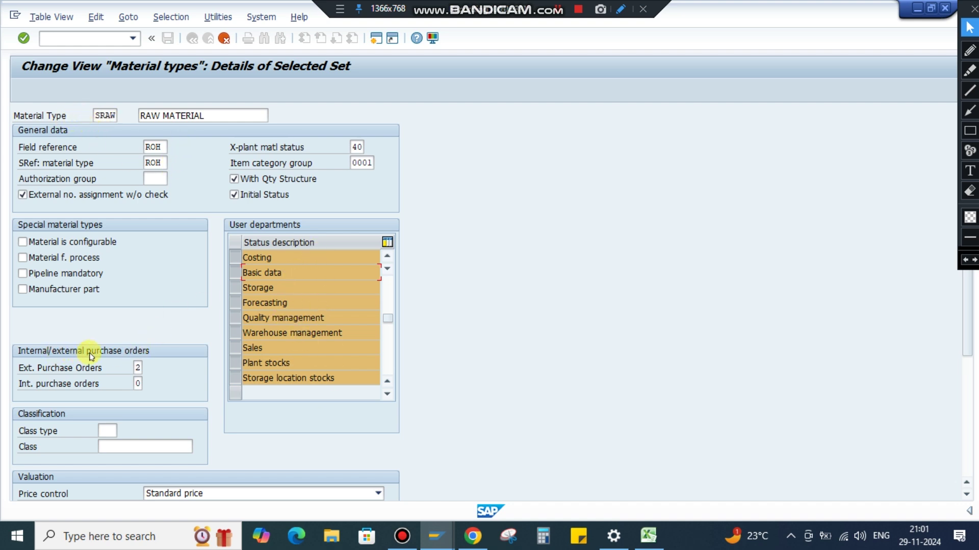
Set both external and internal purchase orders of SRAW to 2 (allowed)
click(137, 367)
click(149, 368)
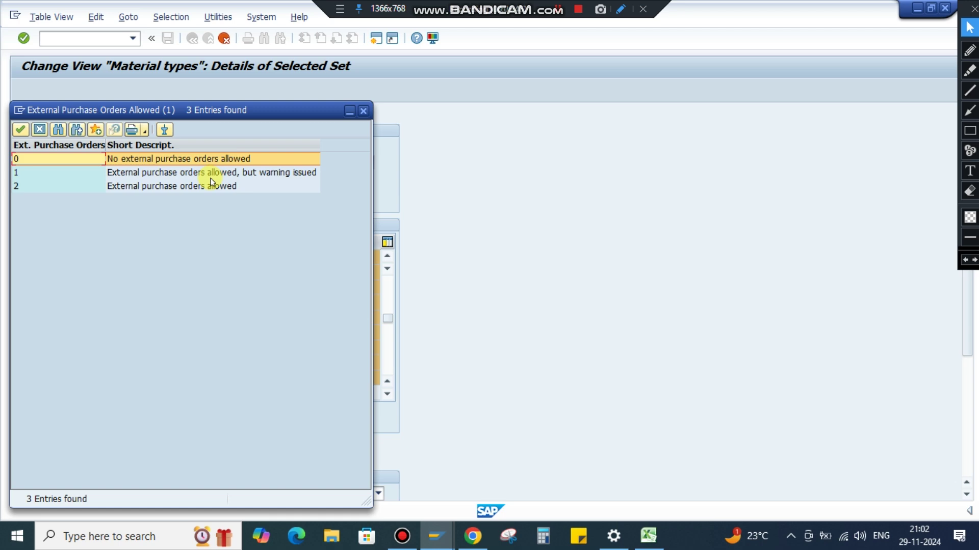
double_click(22, 190)
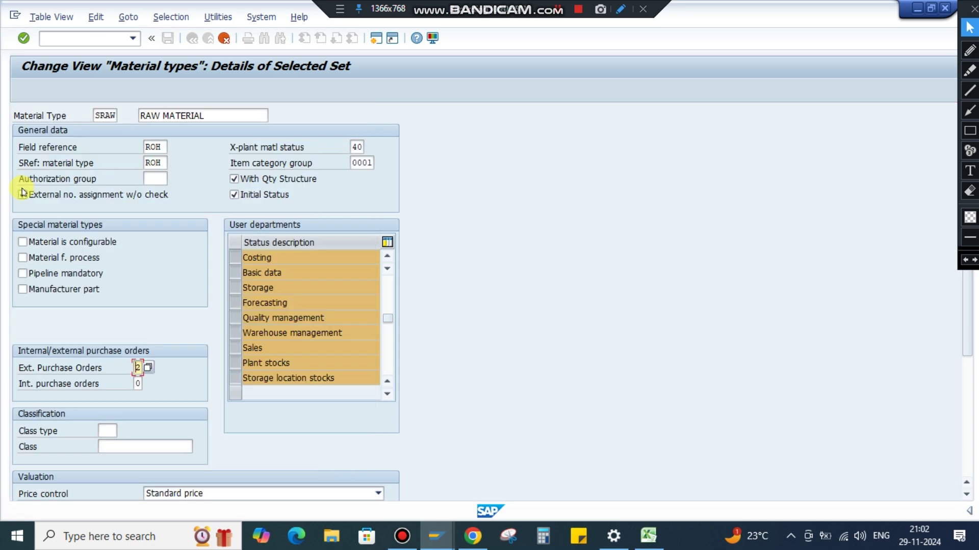
click(22, 194)
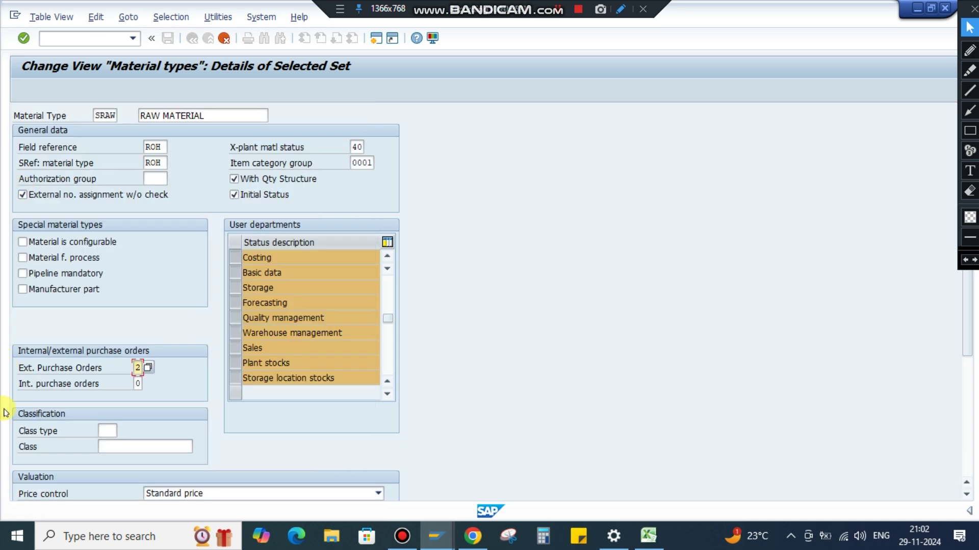
click(138, 383)
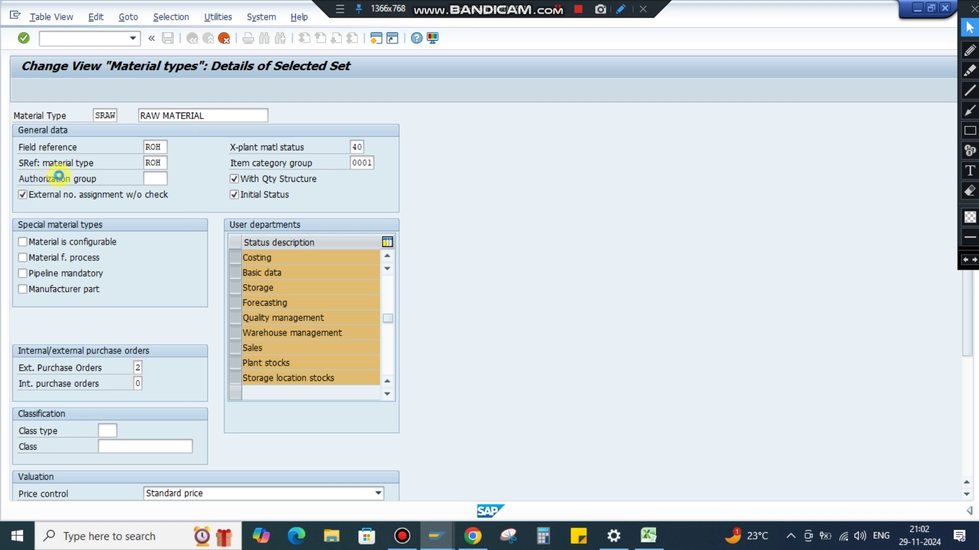
key(F4)
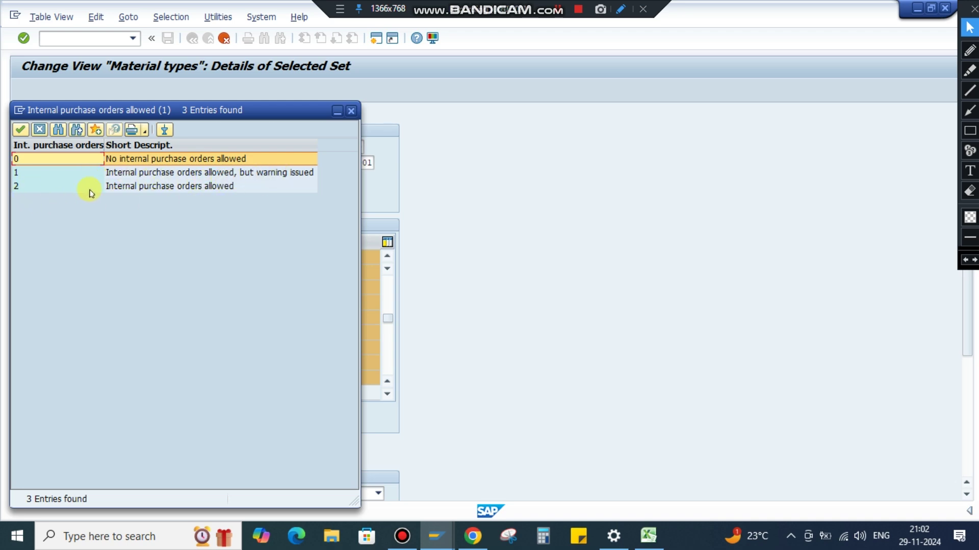
click(33, 190)
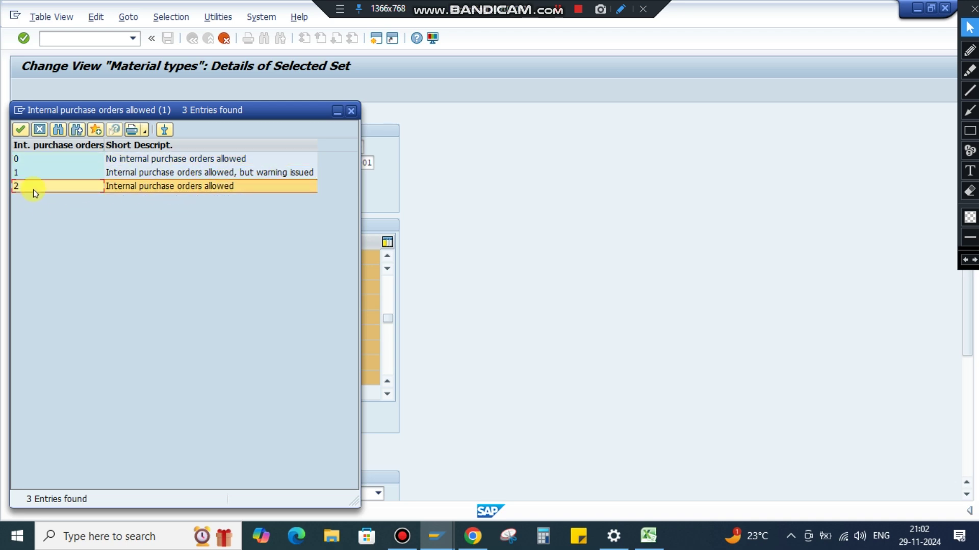
key(Escape)
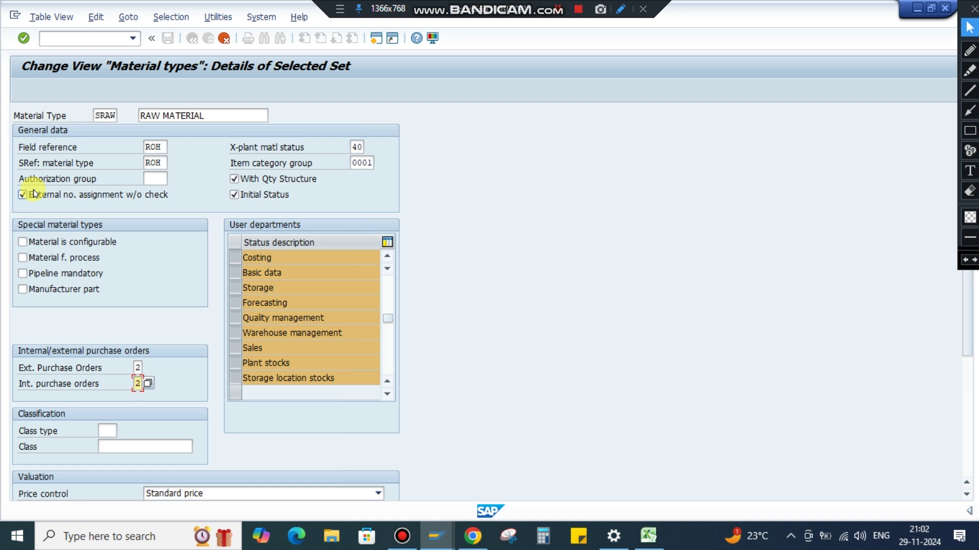
Keep Standard price as price control, choose account category reference 0001 (Reference for raw materials) and make price control mandatory in the valuation data
scroll(33, 193, down, 4)
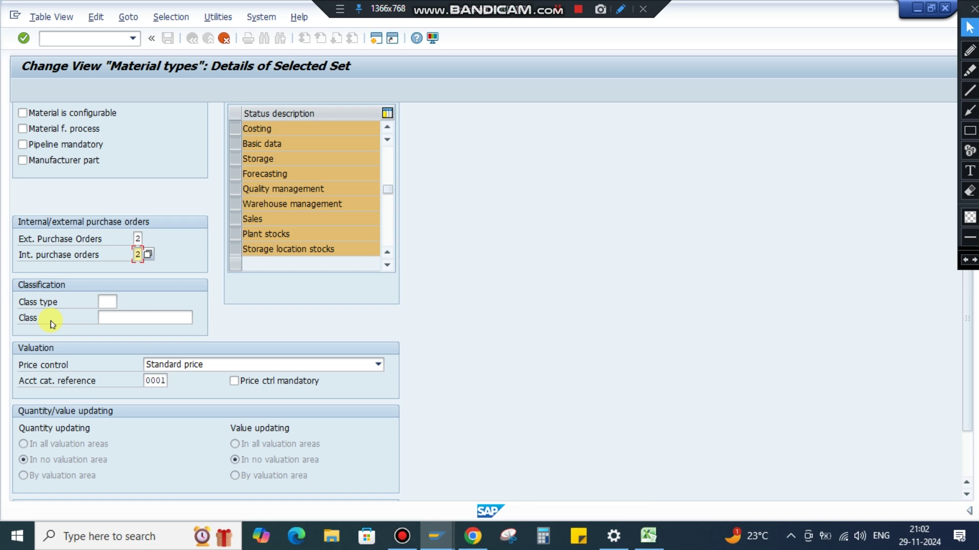
scroll(61, 342, down, 1)
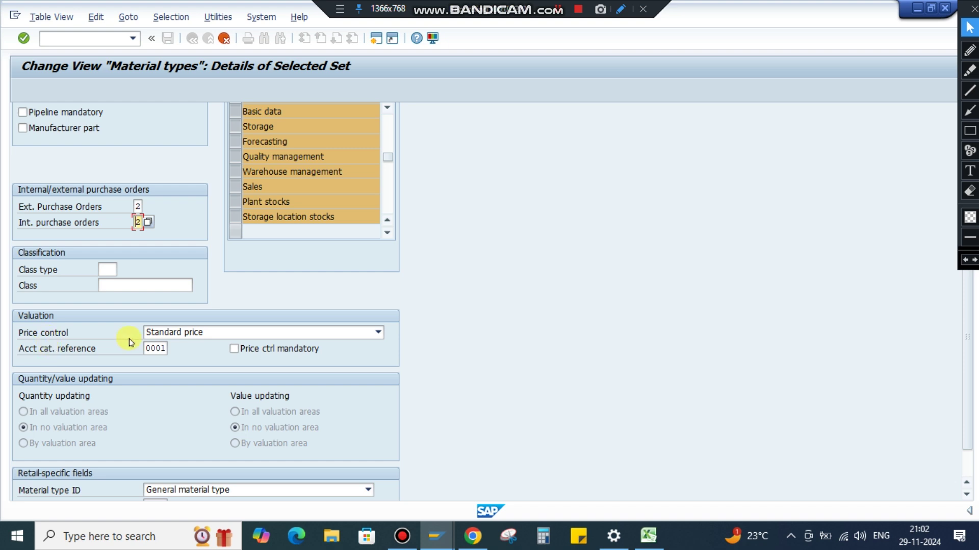
click(264, 334)
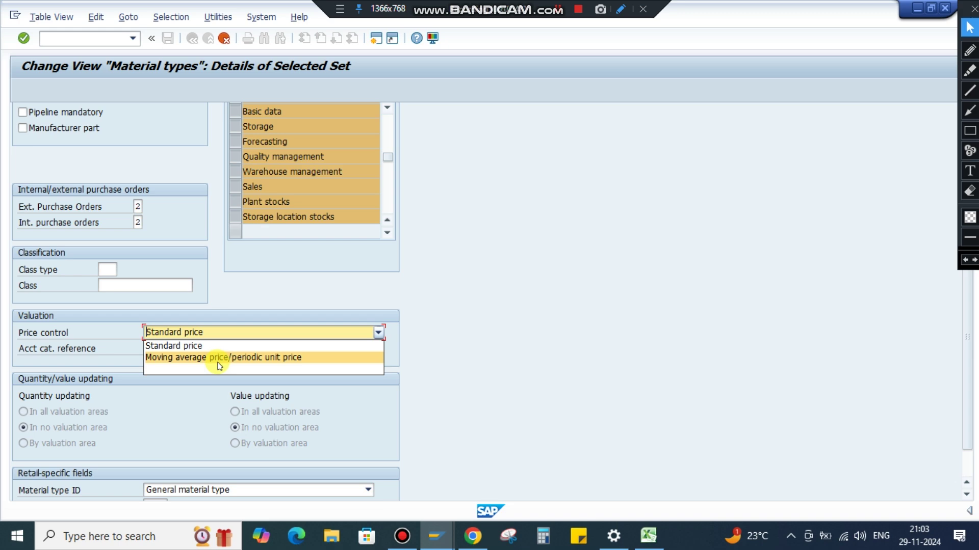
click(487, 351)
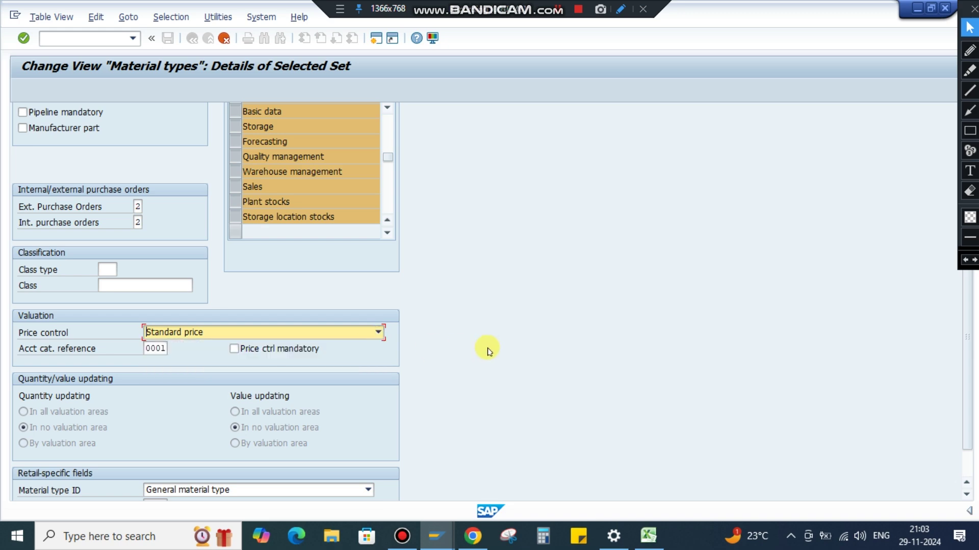
scroll(485, 349, down, 2)
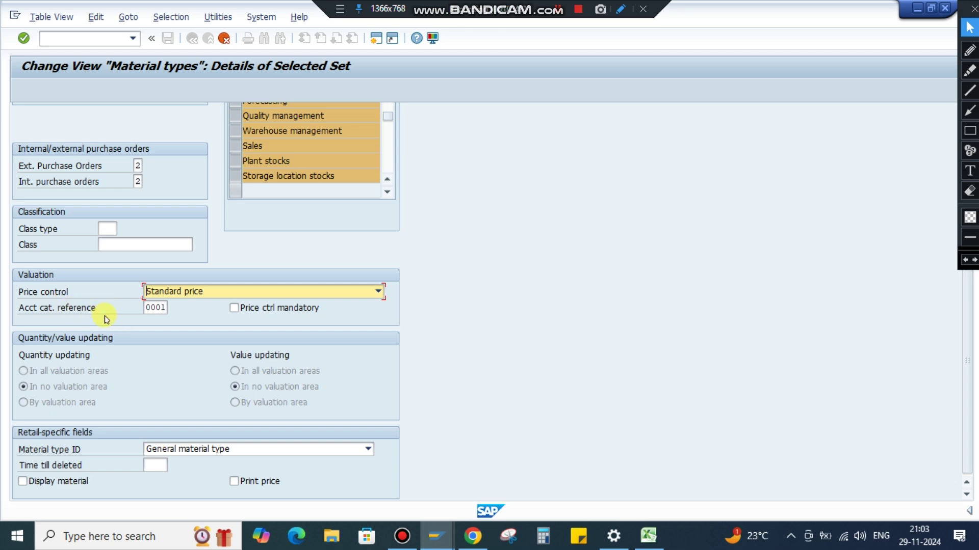
click(148, 308)
click(173, 309)
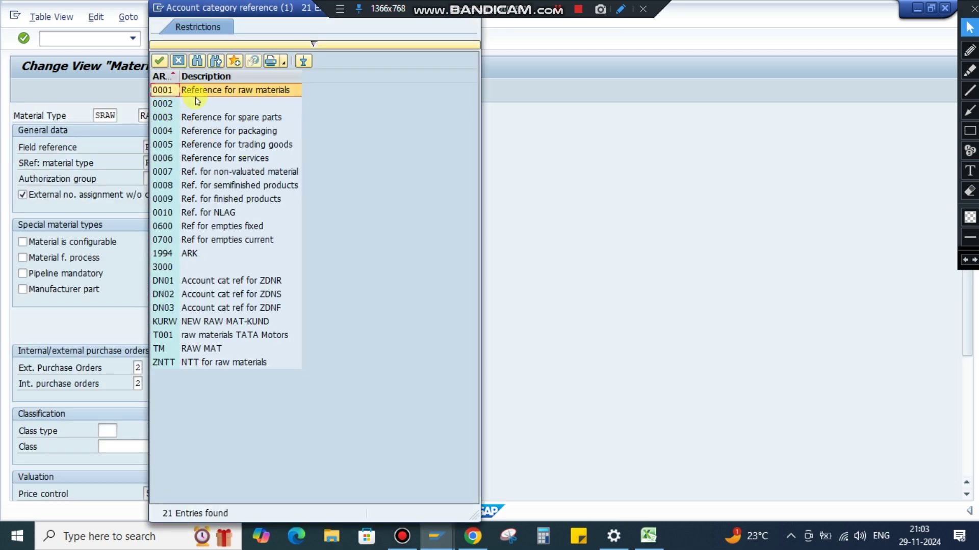
double_click(166, 91)
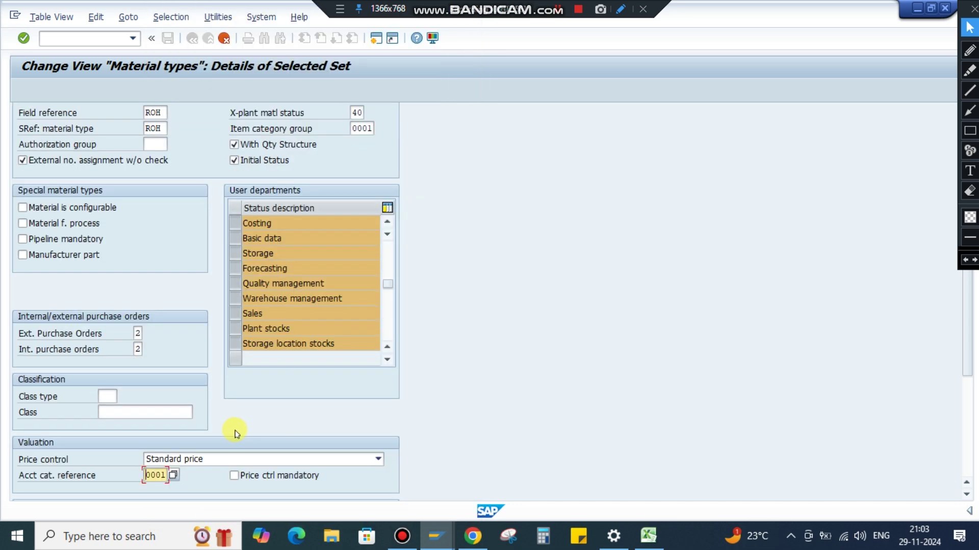
scroll(236, 430, down, 3)
click(235, 390)
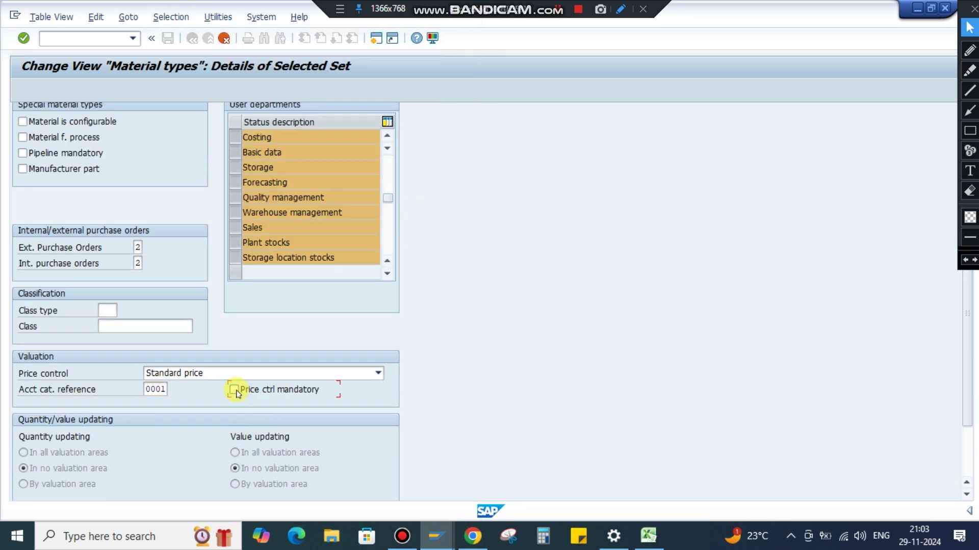
Enable Display material and Print price in the retail-specific fields of SRAW
scroll(266, 432, down, 2)
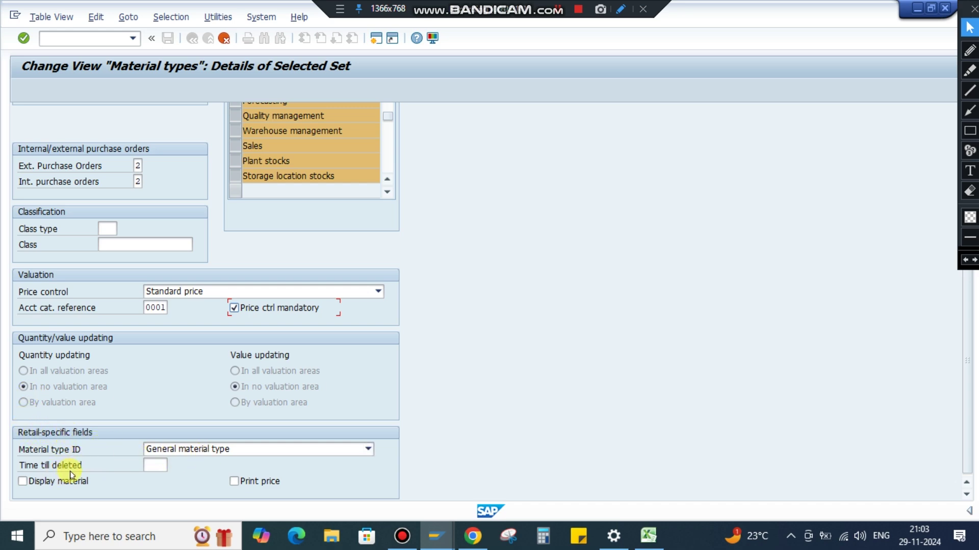
click(32, 482)
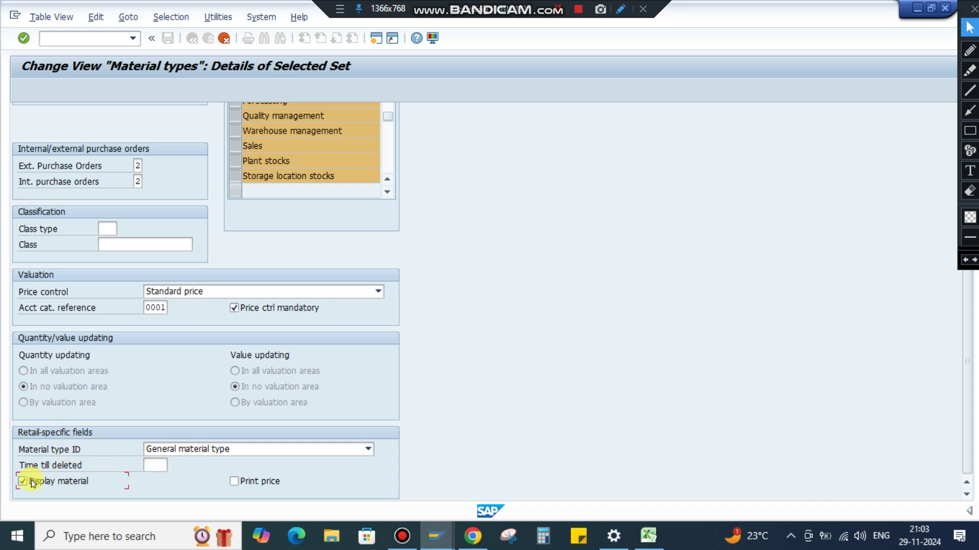
click(233, 482)
Confirm the SRAW details and its quantity/value updating entry, copying the dependent entries and returning to the material types overview
scroll(129, 250, up, 5)
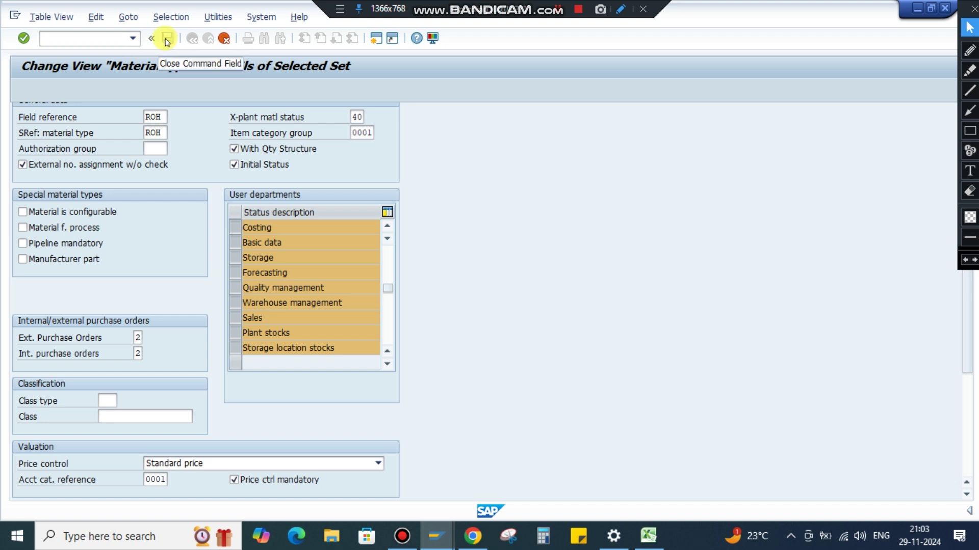
double_click(164, 168)
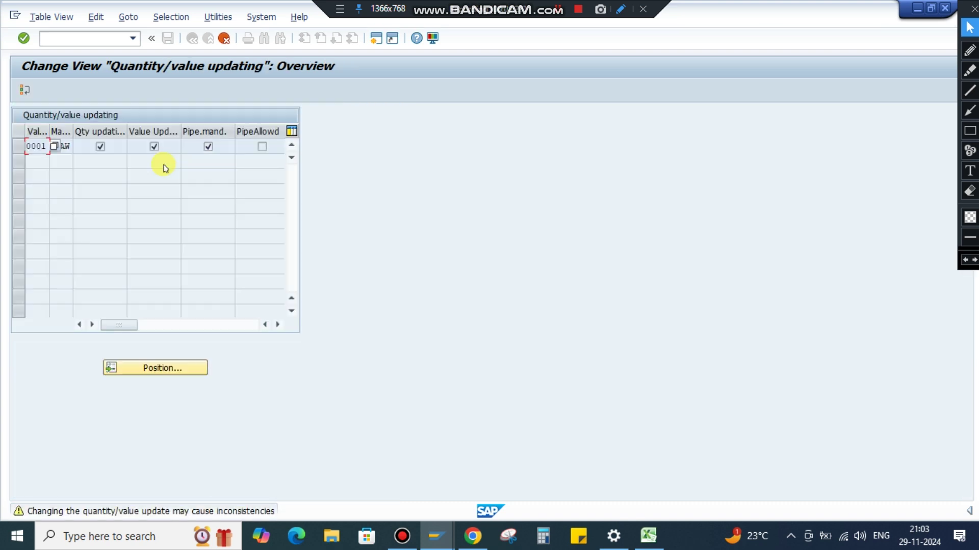
key(Return)
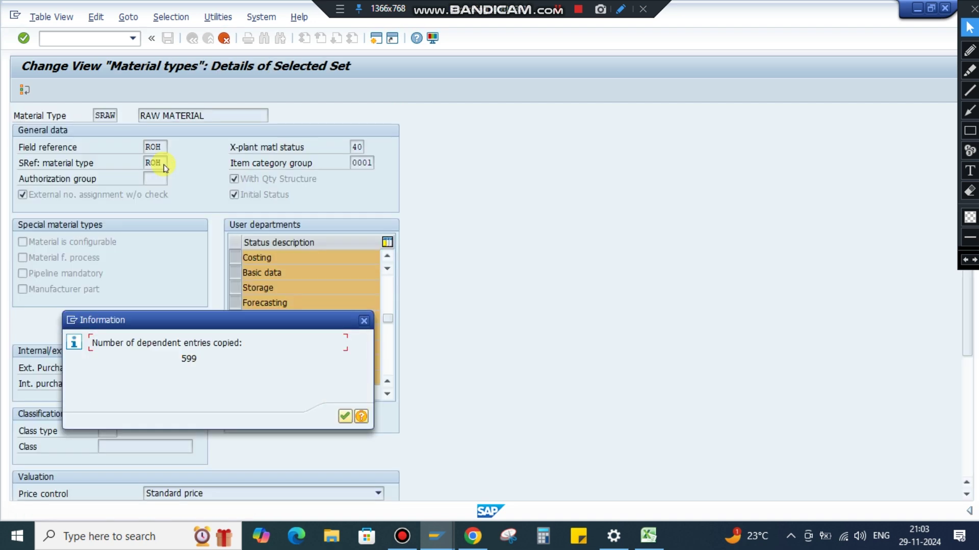
click(345, 416)
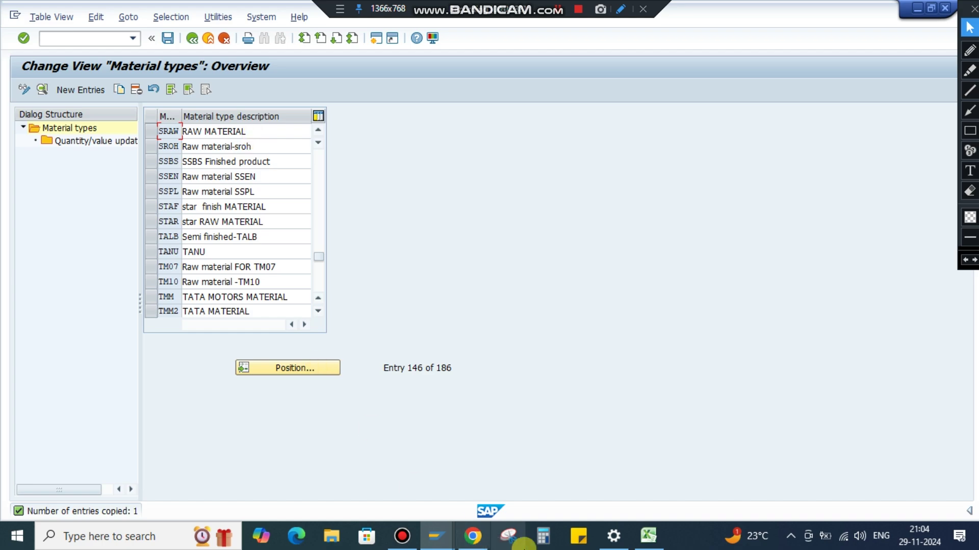
Switch to the Excel tracking sheet and enter SRAW- RAW MATERIAL in cell E17, the OMS2 row under Sach Chemical Ltd
click(633, 535)
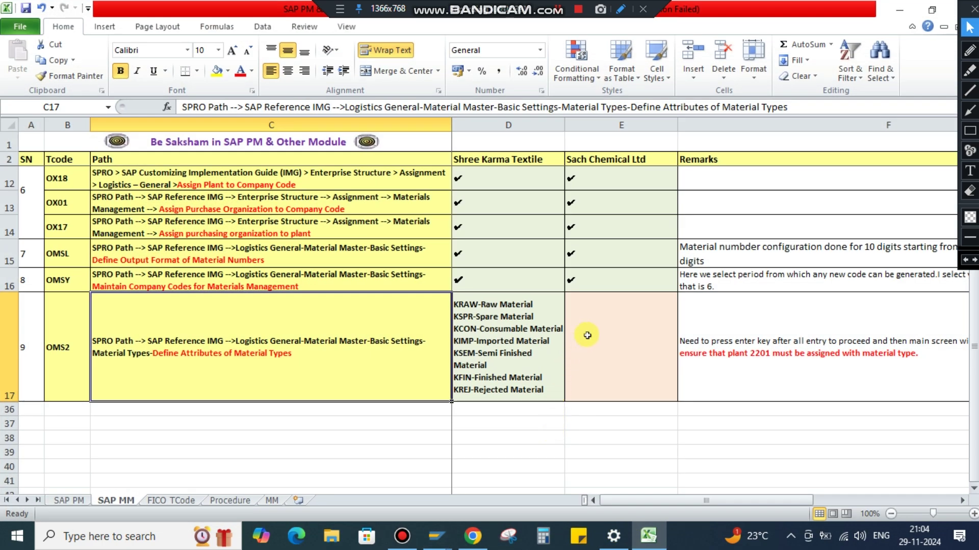
click(579, 343)
text(sraw)
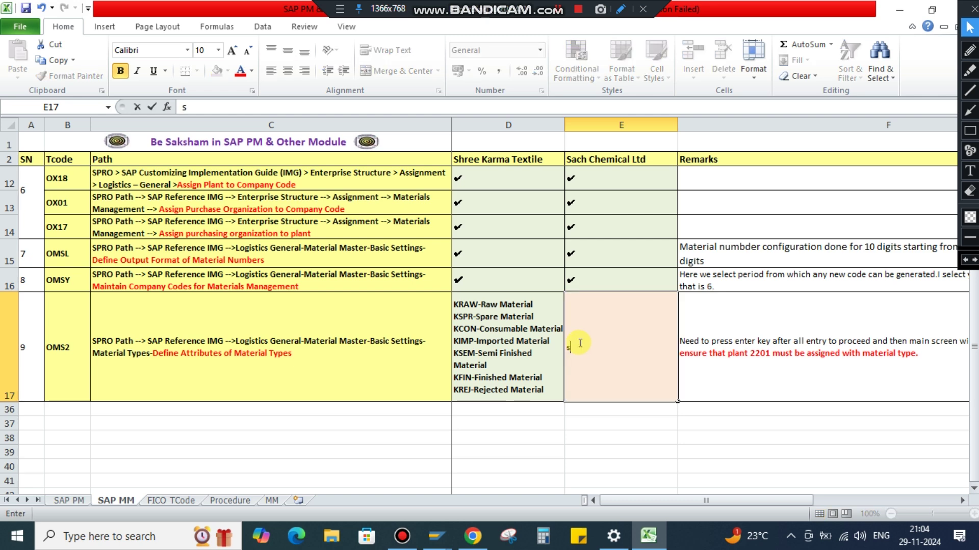
key(BackSpace)
key(BackSpace)
key(BackSpace)
key(BackSpace)
text(SRAW)
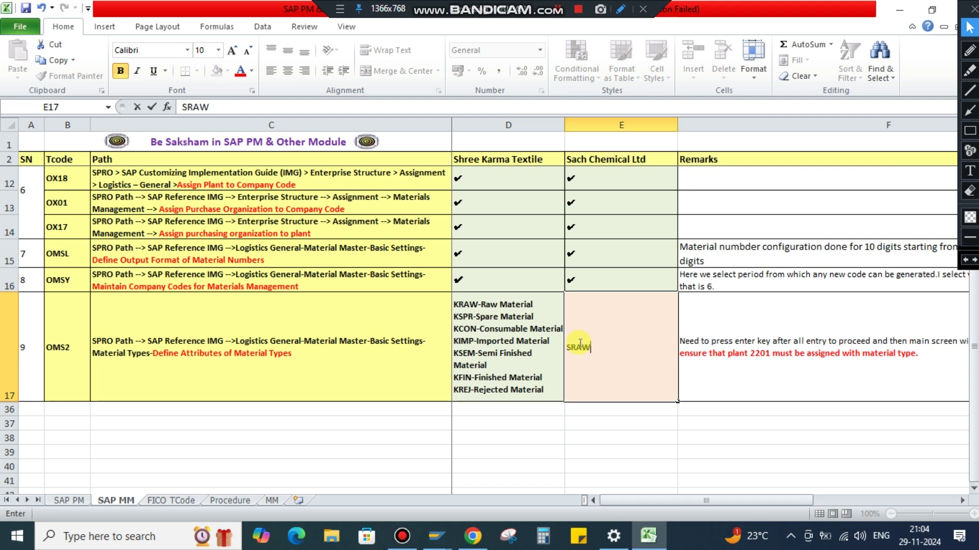
text(- RAW MATERIAL)
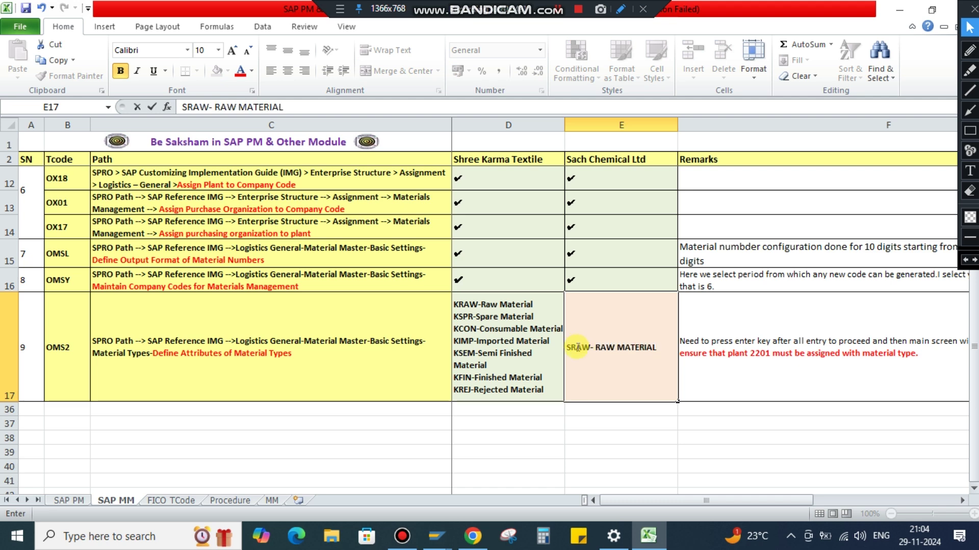
click(567, 430)
click(575, 384)
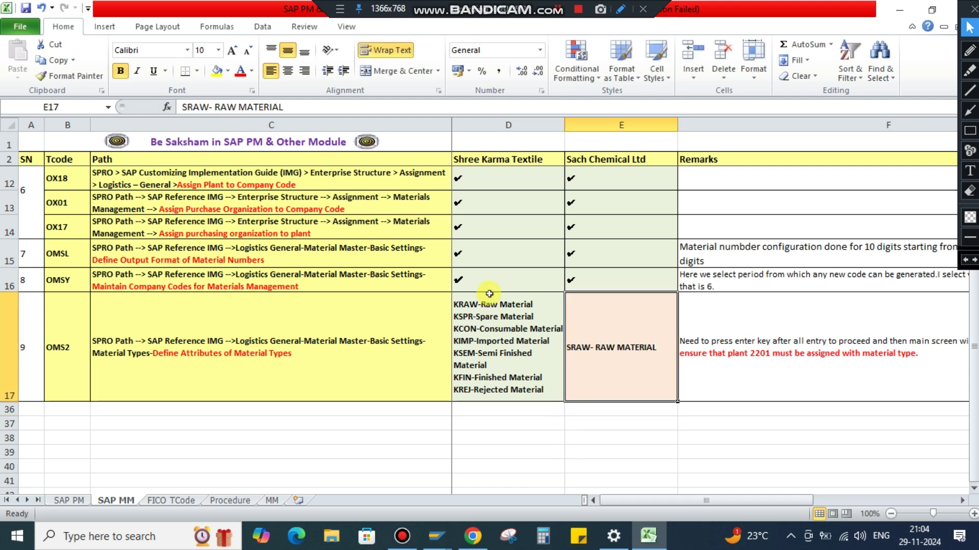
Copy the cell formatting of D17 to E17 and align the text of E17 to the top
click(571, 279)
click(523, 383)
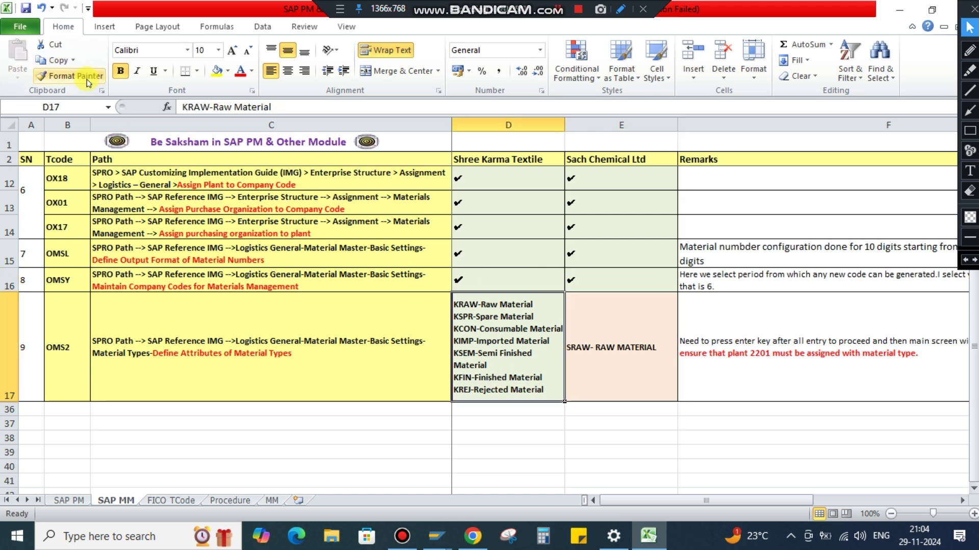
click(67, 75)
click(612, 369)
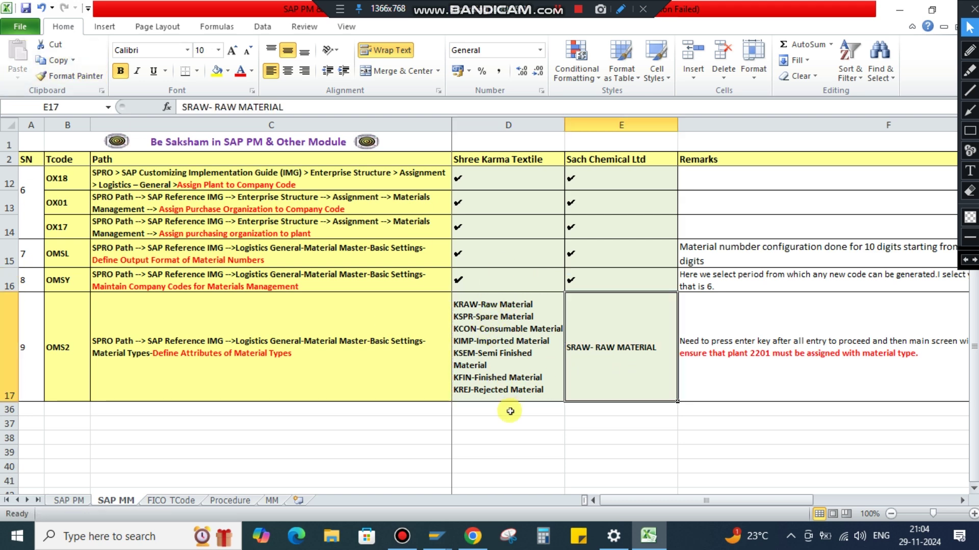
click(270, 50)
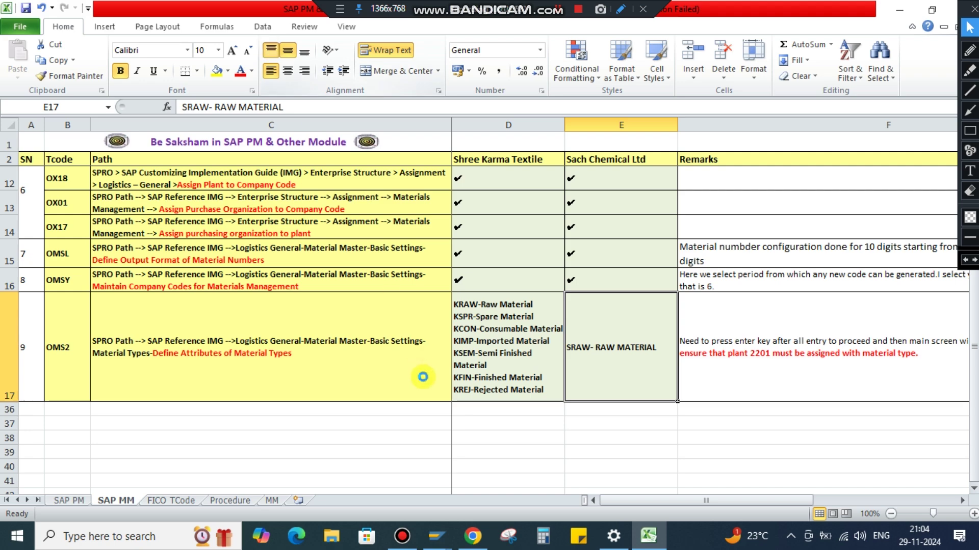
Switch back to the SAP window with the material types overview
click(471, 538)
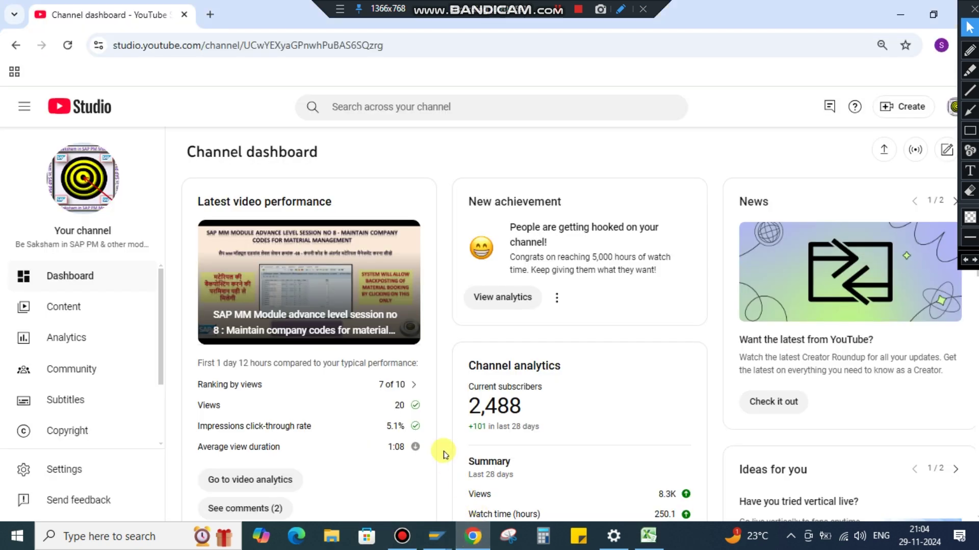
mouse_move(436, 536)
click(470, 494)
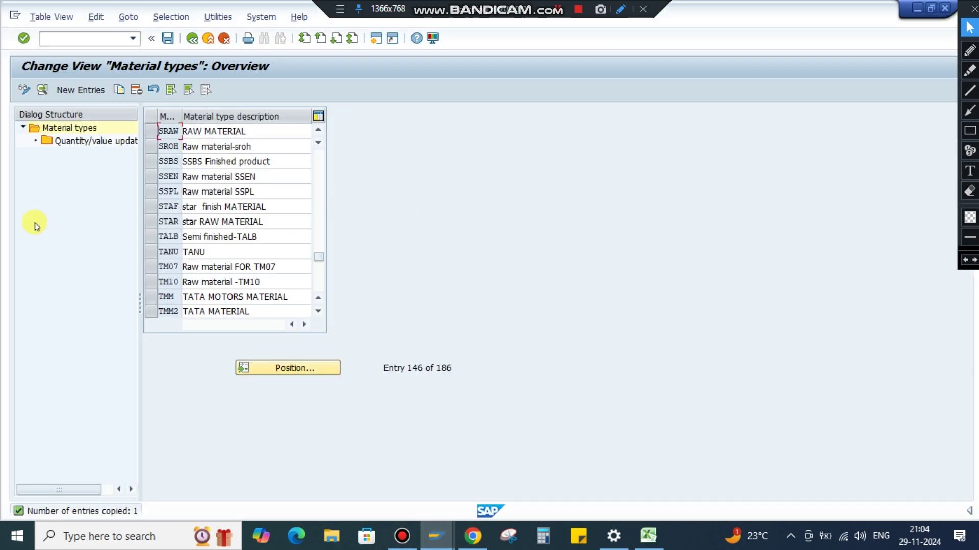